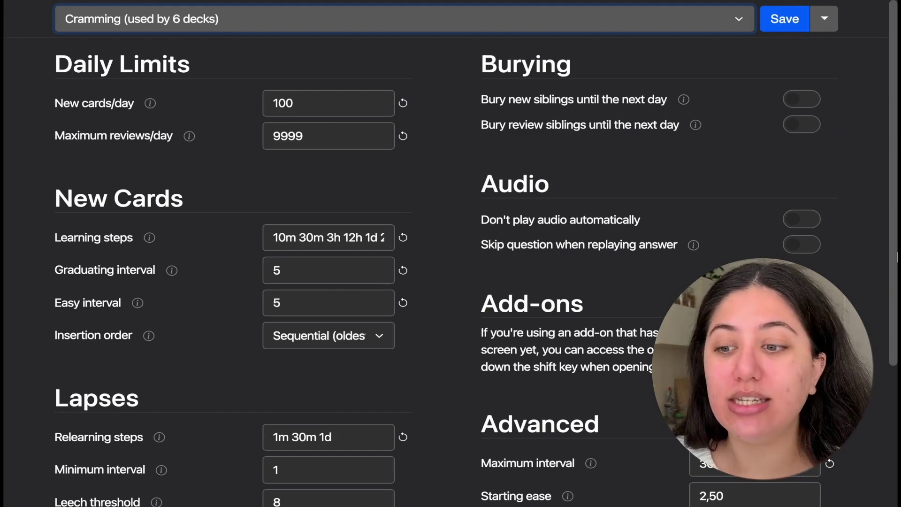
- Switch the deck's options to the Medical School preset (used by 30 decks) and save
{"action": "scroll", "coordinate": [895, 256], "scroll_direction": "down", "scroll_amount": 5}
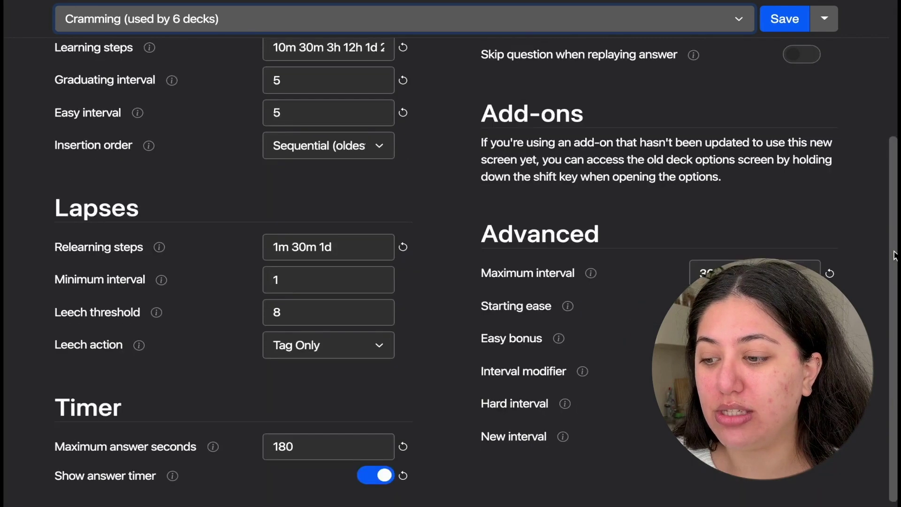
{"action": "scroll", "coordinate": [895, 255], "scroll_direction": "up", "scroll_amount": 5}
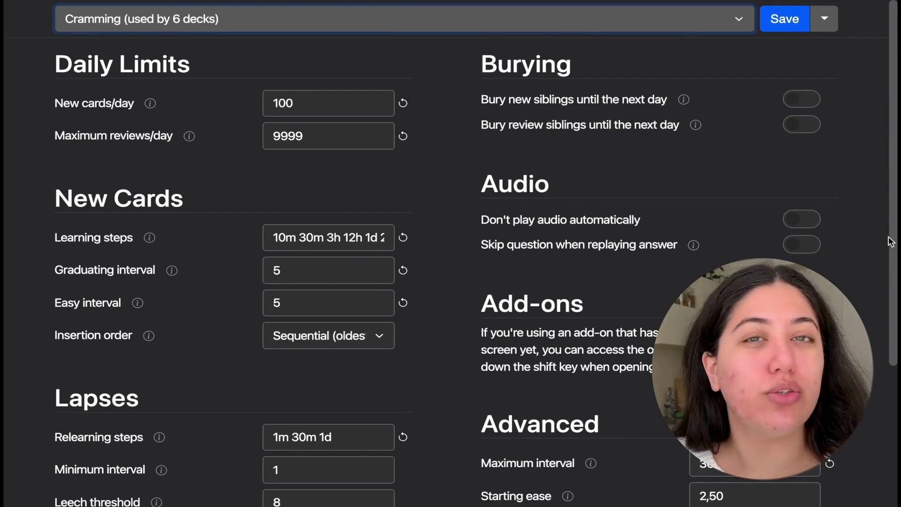
{"action": "left_click", "coordinate": [726, 23]}
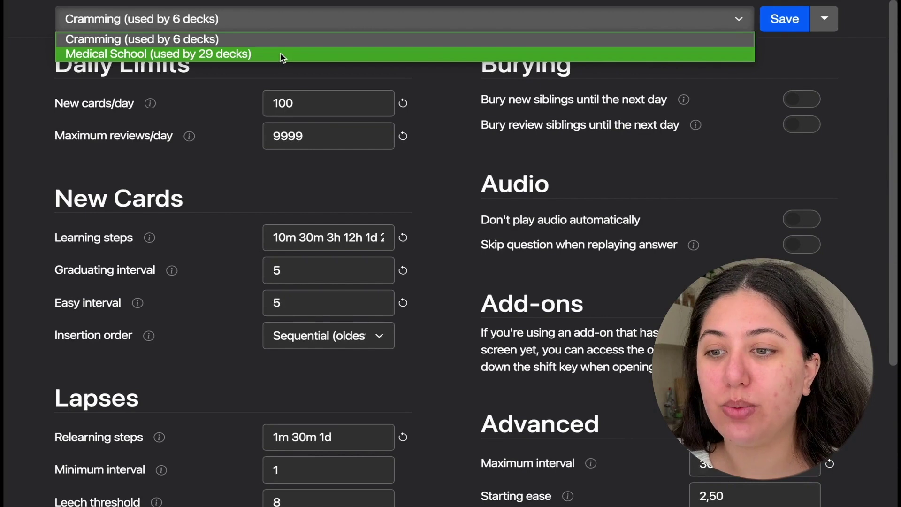
{"action": "left_click", "coordinate": [282, 54]}
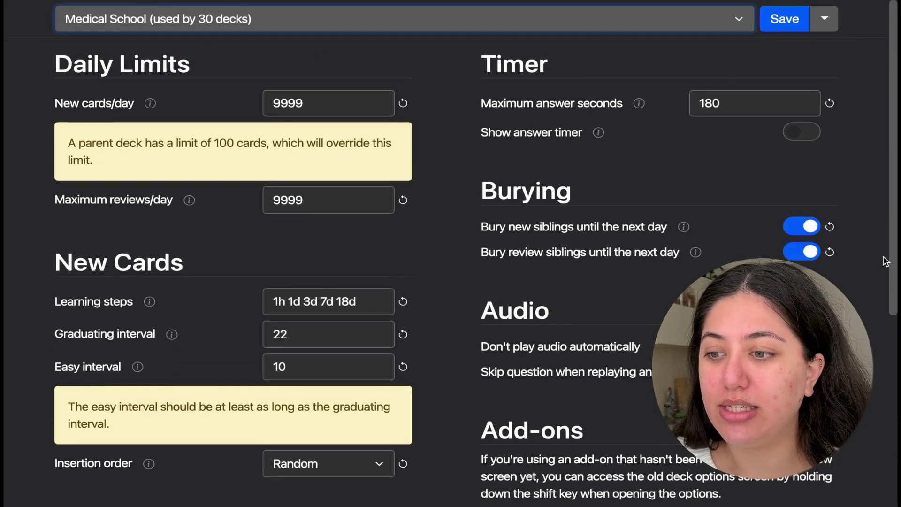
{"action": "scroll", "coordinate": [887, 261], "scroll_direction": "down", "scroll_amount": 7}
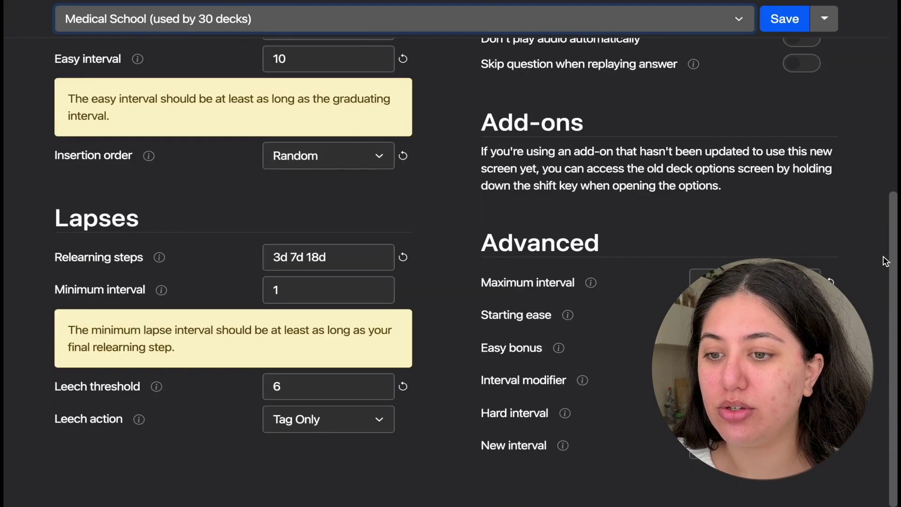
{"action": "scroll", "coordinate": [886, 261], "scroll_direction": "up", "scroll_amount": 8}
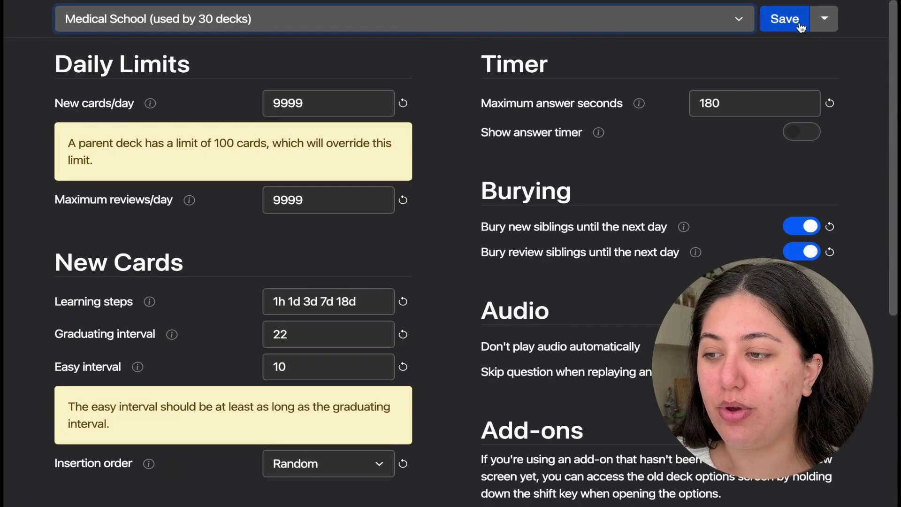
{"action": "left_click", "coordinate": [785, 19]}
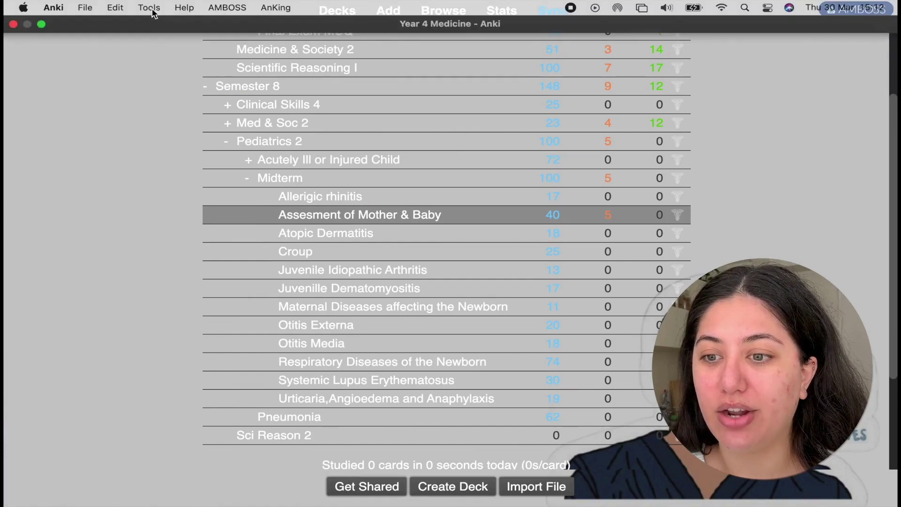
- Open the add-ons list maximised and select Image Occlusion Enhanced for Anki 21 alpha
{"action": "key", "text": "super+shift+a"}
{"action": "left_click", "coordinate": [281, 106]}
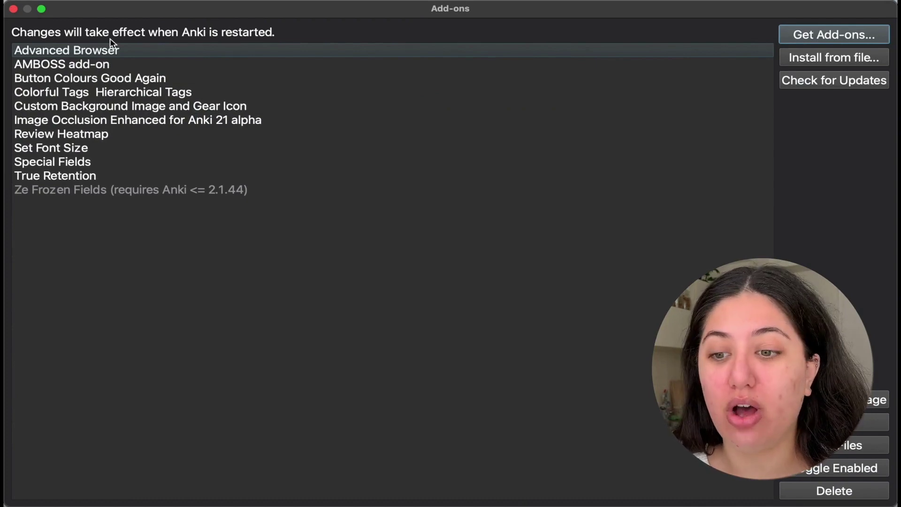
{"action": "left_click", "coordinate": [94, 121]}
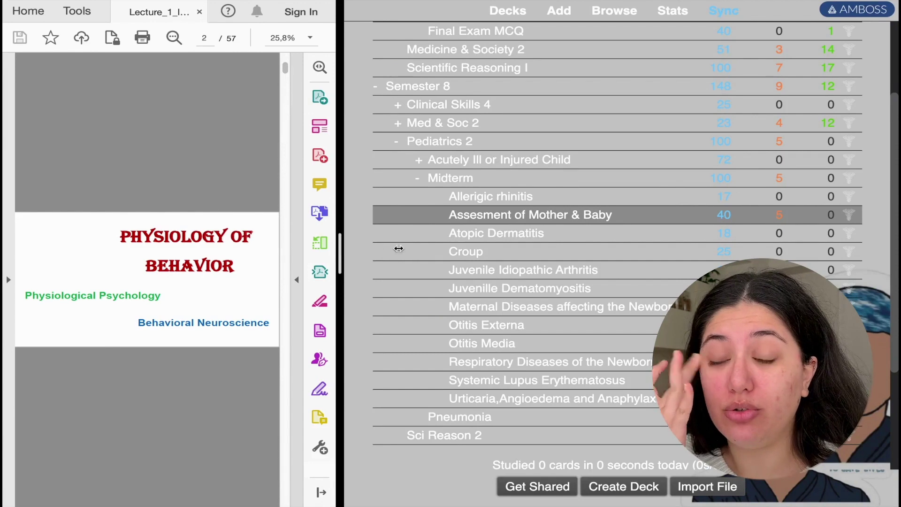
- Widen the PDF reader, collapse the Semester 8 and Semester 7 deck groups, and reload
{"action": "left_click_drag", "start_coordinate": [340, 253], "coordinate": [415, 253]}
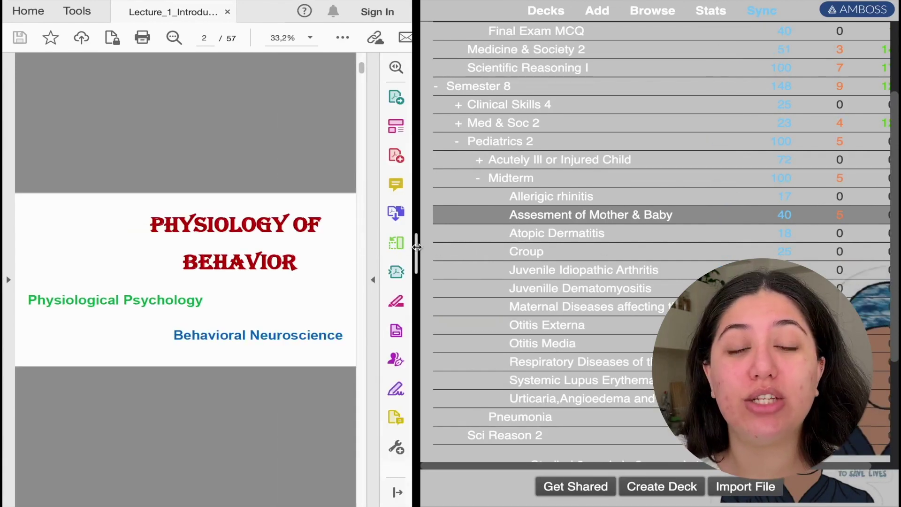
{"action": "left_click_drag", "start_coordinate": [437, 246], "coordinate": [488, 94]}
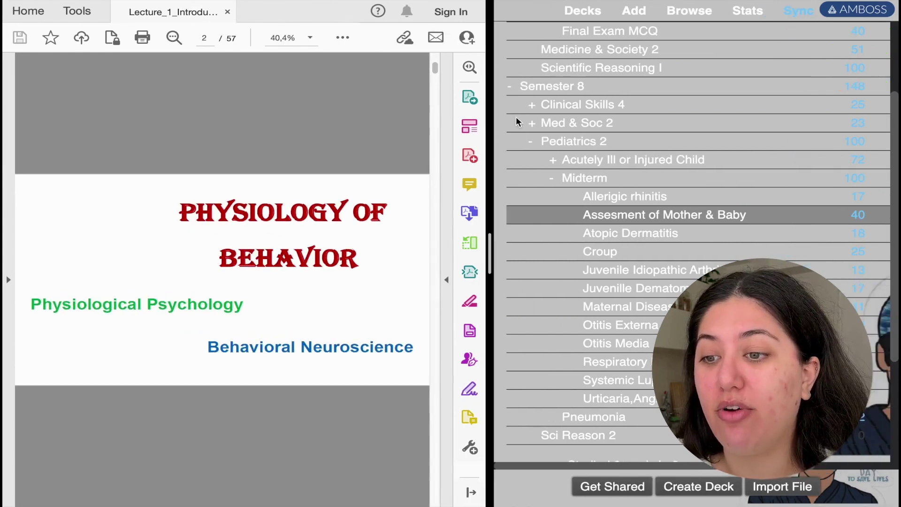
{"action": "left_click", "coordinate": [510, 89]}
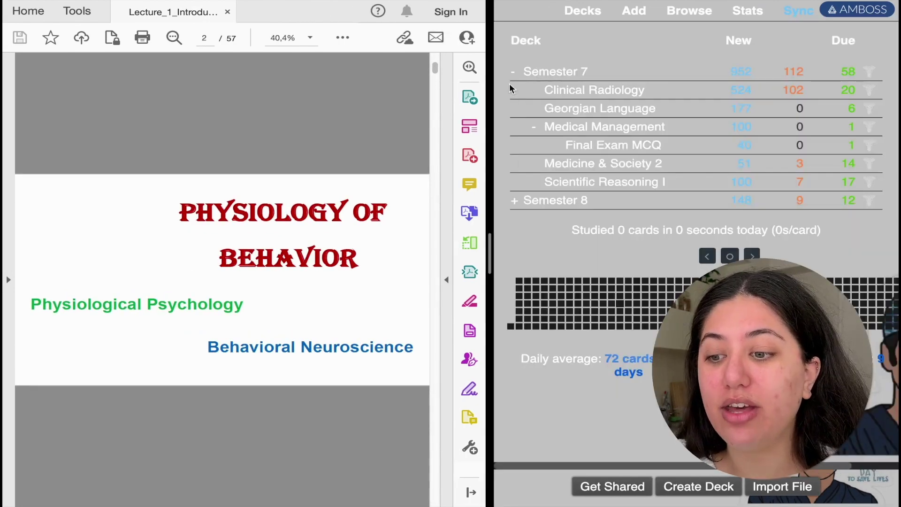
{"action": "left_click", "coordinate": [515, 72]}
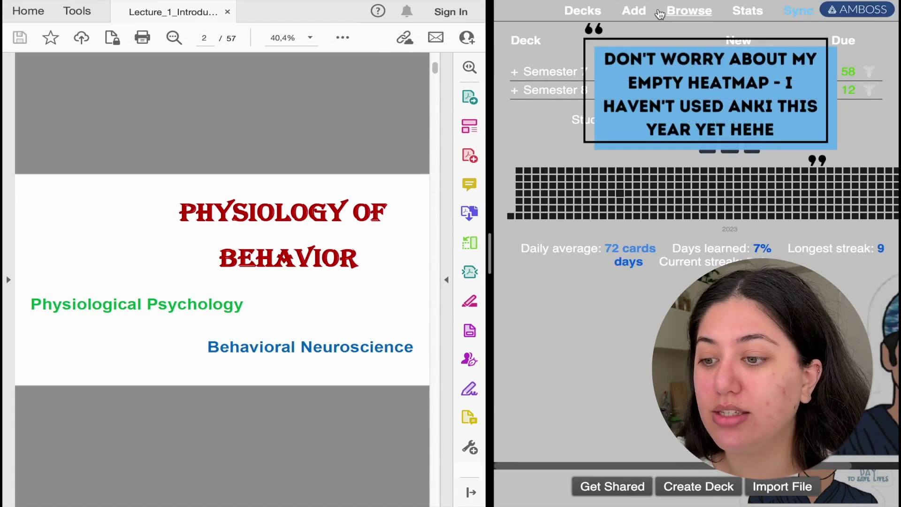
{"action": "left_click", "coordinate": [582, 12]}
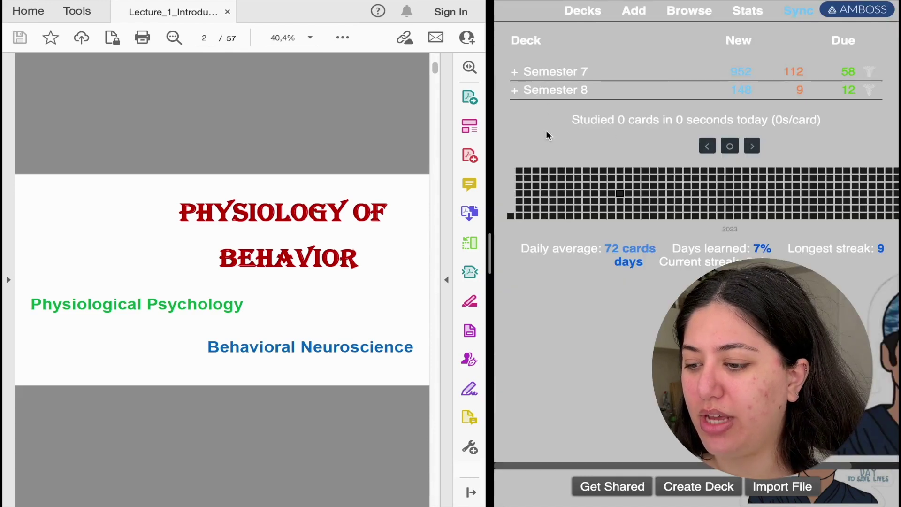
- Create a deck named 'Physiology of Behaviour' and open its overview
{"action": "left_click", "coordinate": [676, 488]}
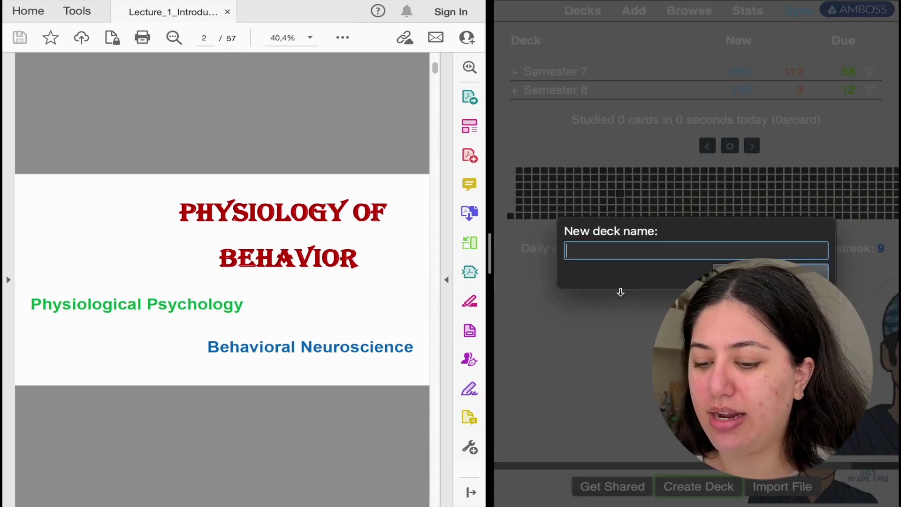
{"action": "type", "text": "Physiolog"}
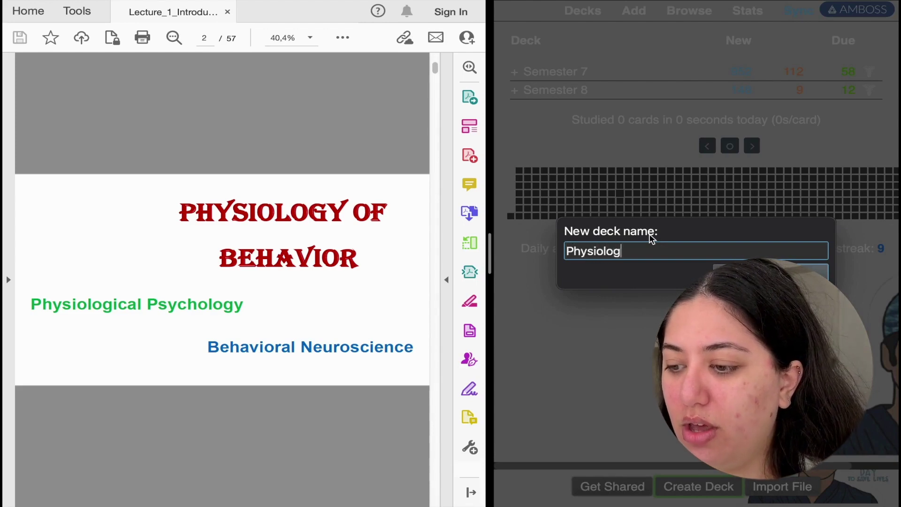
{"action": "type", "text": "y of Behaviour"}
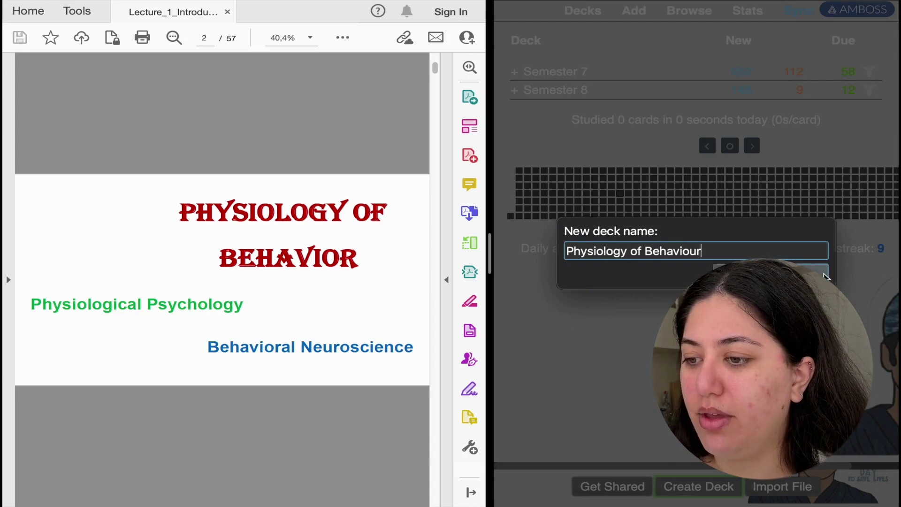
{"action": "left_click", "coordinate": [825, 276]}
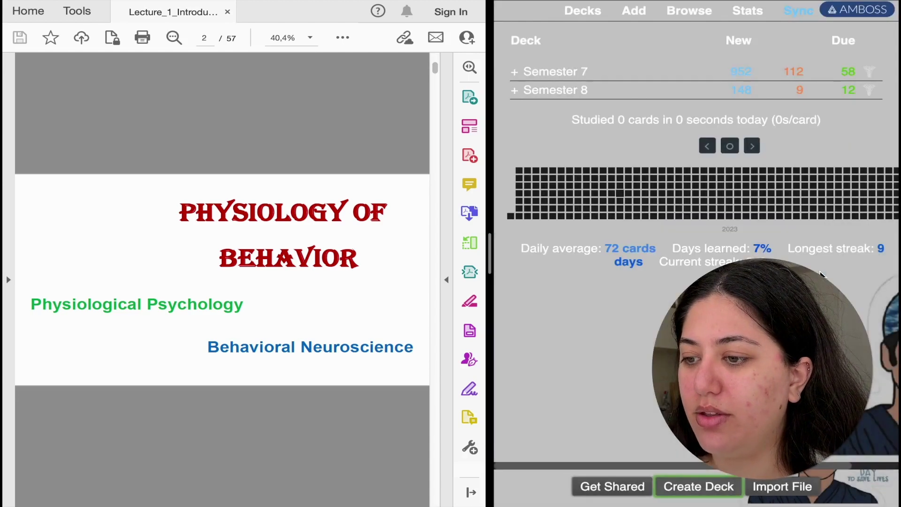
{"action": "left_click", "coordinate": [609, 75]}
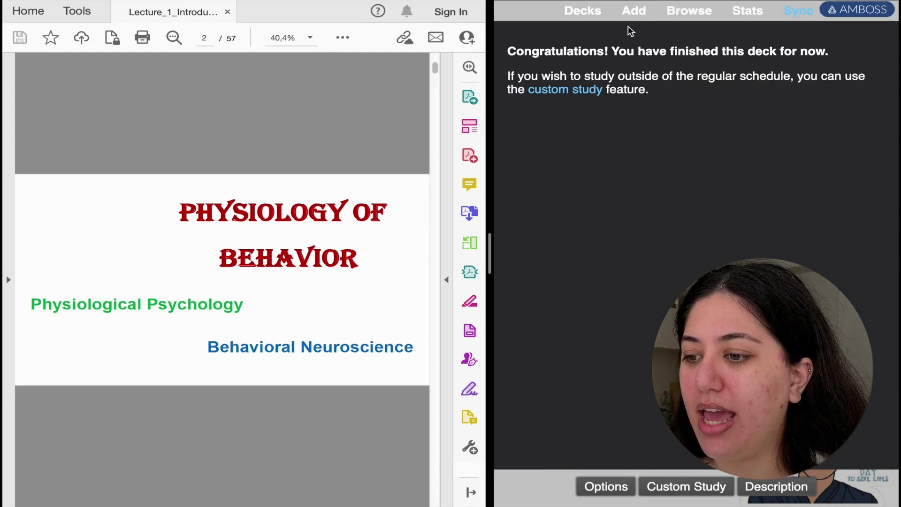
- Open the Add window and select the Dualism paragraph in the lecture PDF
{"action": "left_click", "coordinate": [634, 11]}
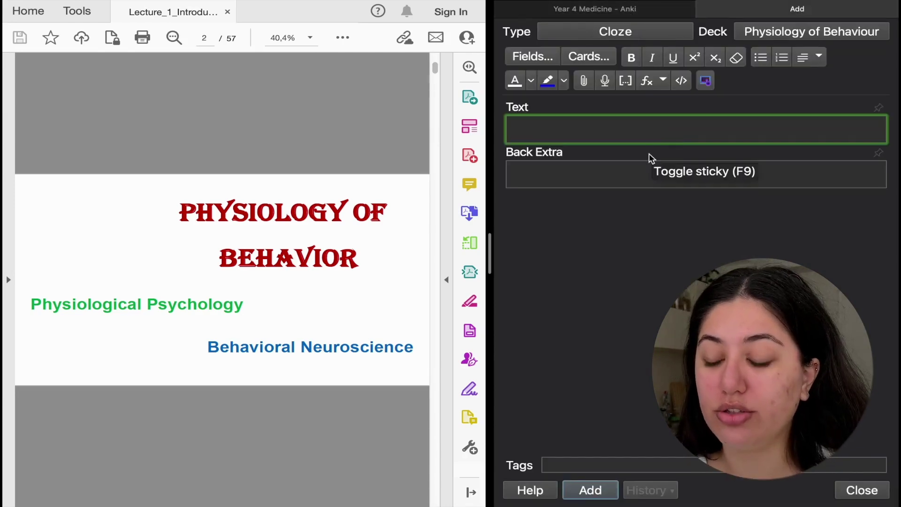
{"action": "scroll", "coordinate": [281, 280], "scroll_direction": "down", "scroll_amount": 1}
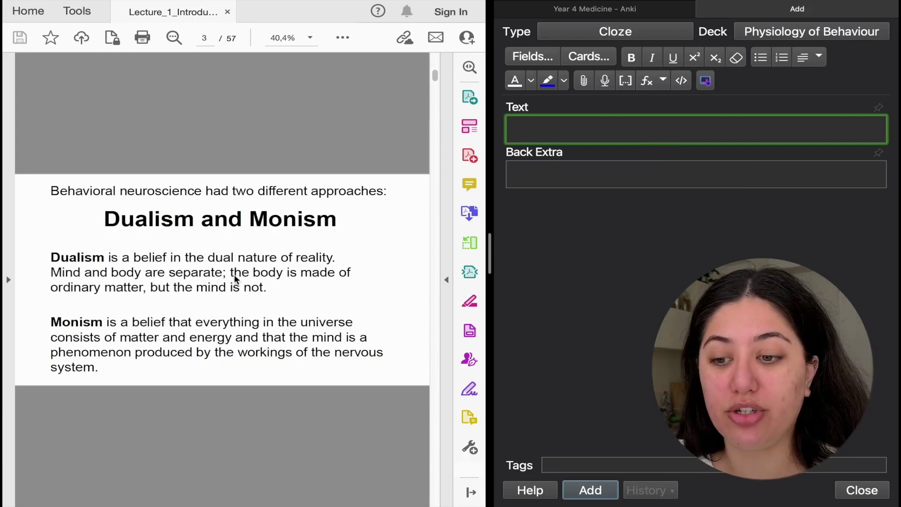
{"action": "double_click", "coordinate": [267, 291]}
{"action": "left_click_drag", "start_coordinate": [211, 284], "coordinate": [63, 254]}
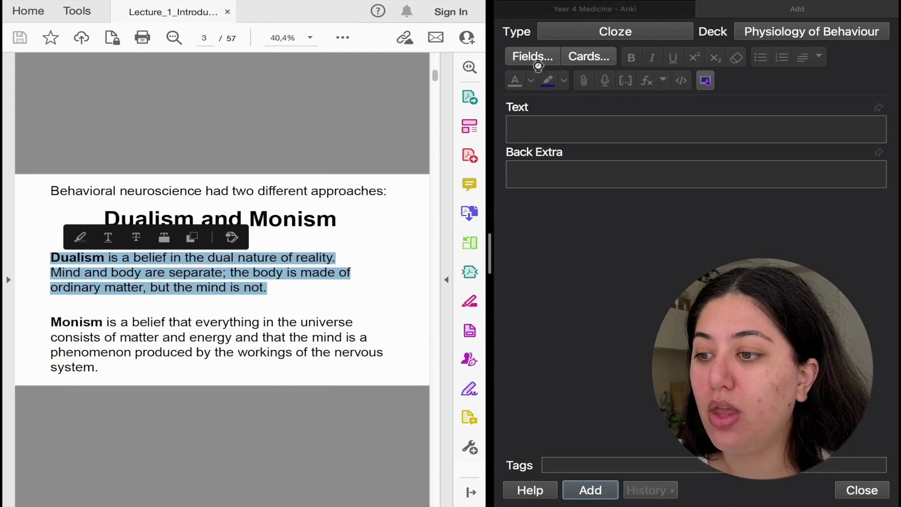
- Set the new note's type to Basic-f3144
{"action": "left_click", "coordinate": [619, 39]}
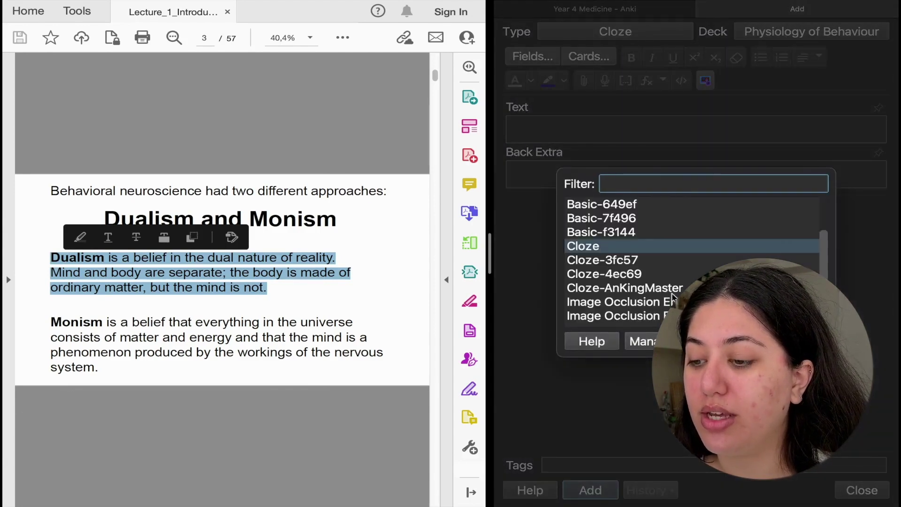
{"action": "scroll", "coordinate": [602, 221], "scroll_direction": "up", "scroll_amount": 1}
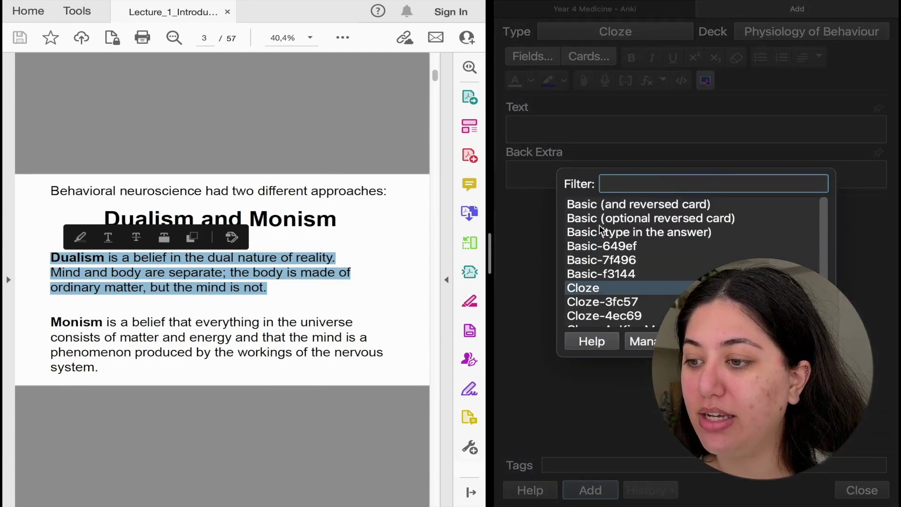
{"action": "key", "text": "Escape"}
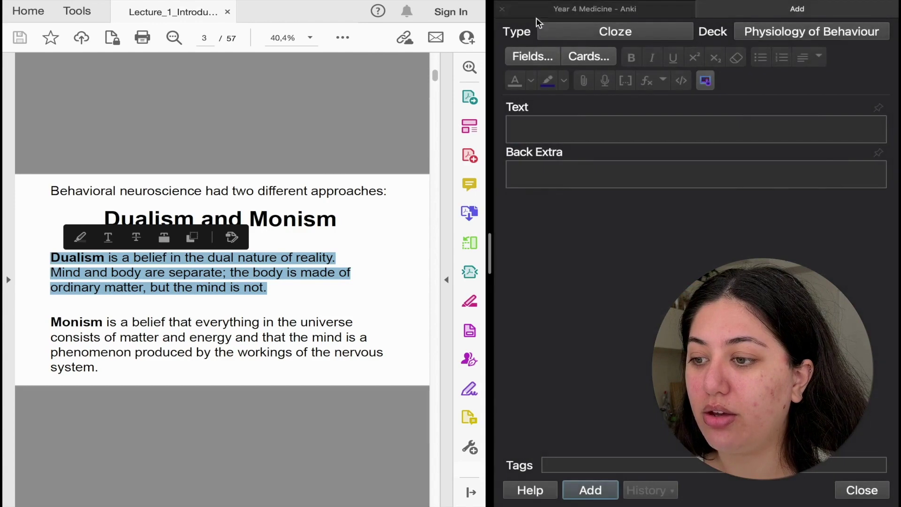
{"action": "left_click", "coordinate": [582, 33]}
{"action": "scroll", "coordinate": [632, 238], "scroll_direction": "up", "scroll_amount": 1}
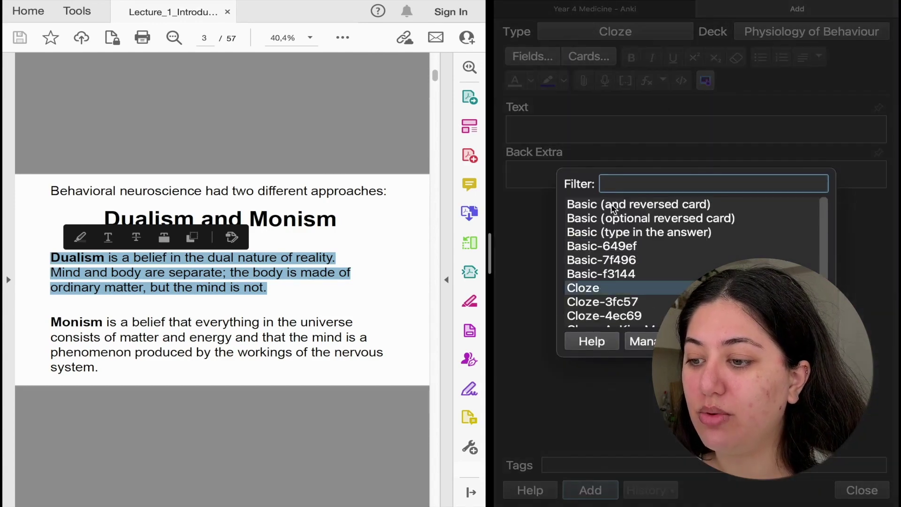
{"action": "left_click", "coordinate": [602, 275]}
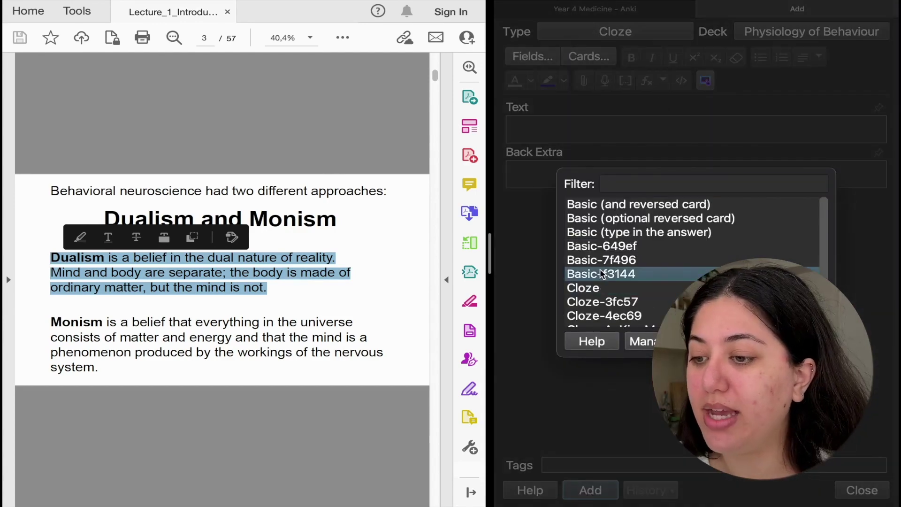
{"action": "key", "text": "Return"}
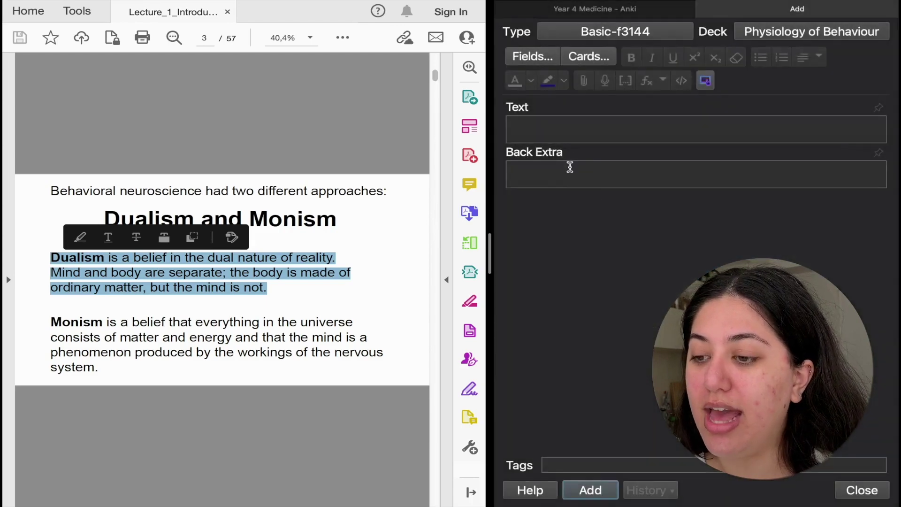
{"action": "left_click", "coordinate": [285, 292]}
- Select and copy the whole Dualism paragraph from the PDF
{"action": "left_click", "coordinate": [285, 292]}
{"action": "left_click_drag", "start_coordinate": [264, 276], "coordinate": [66, 259]}
{"action": "left_click", "coordinate": [233, 285]}
{"action": "left_click_drag", "start_coordinate": [284, 273], "coordinate": [169, 272]}
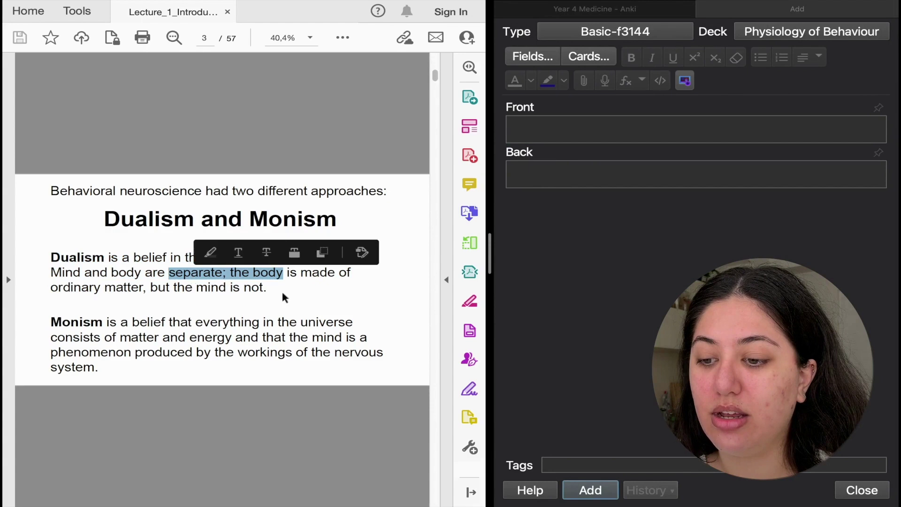
{"action": "double_click", "coordinate": [271, 288]}
{"action": "left_click_drag", "start_coordinate": [51, 257], "coordinate": [325, 289]}
{"action": "left_click_drag", "start_coordinate": [266, 290], "coordinate": [270, 294]}
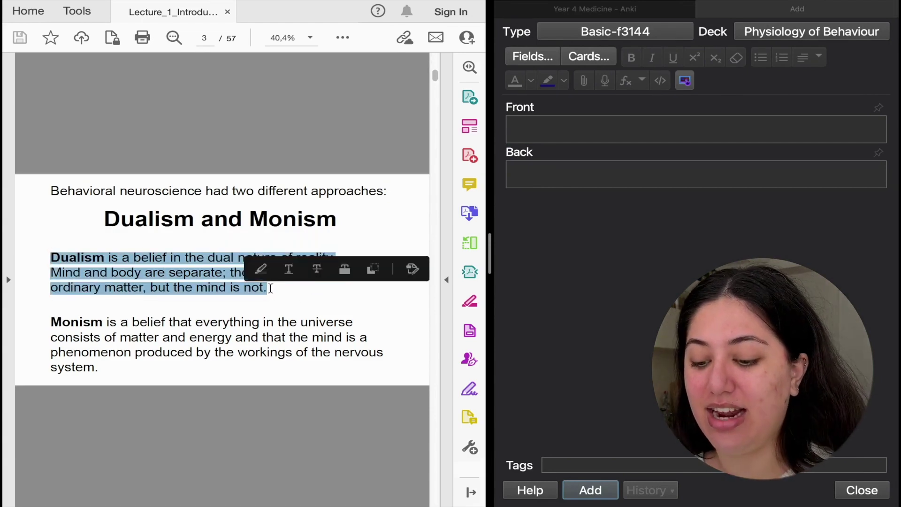
{"action": "key", "text": "super+c"}
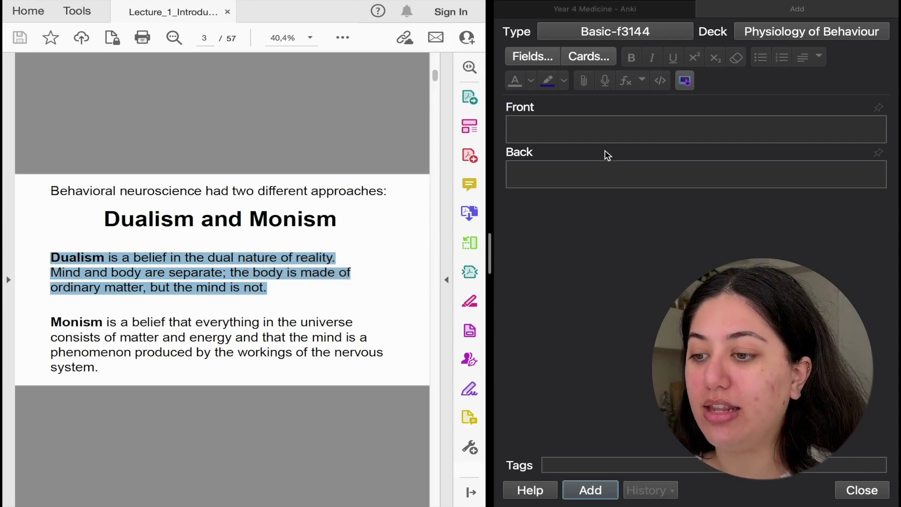
- Put 'Dualism' in Front and its definition in Back, then add the note
{"action": "left_click", "coordinate": [606, 130]}
{"action": "key", "text": "super+v"}
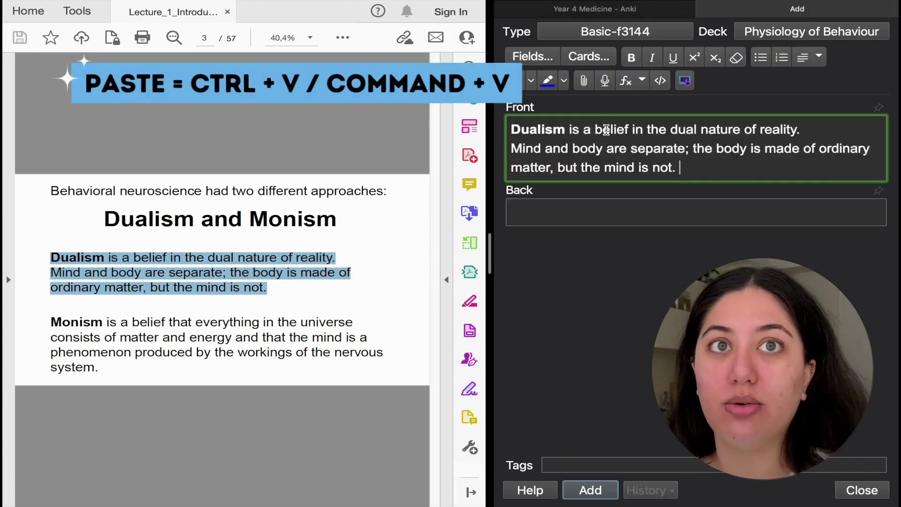
{"action": "left_click_drag", "start_coordinate": [680, 168], "coordinate": [569, 130]}
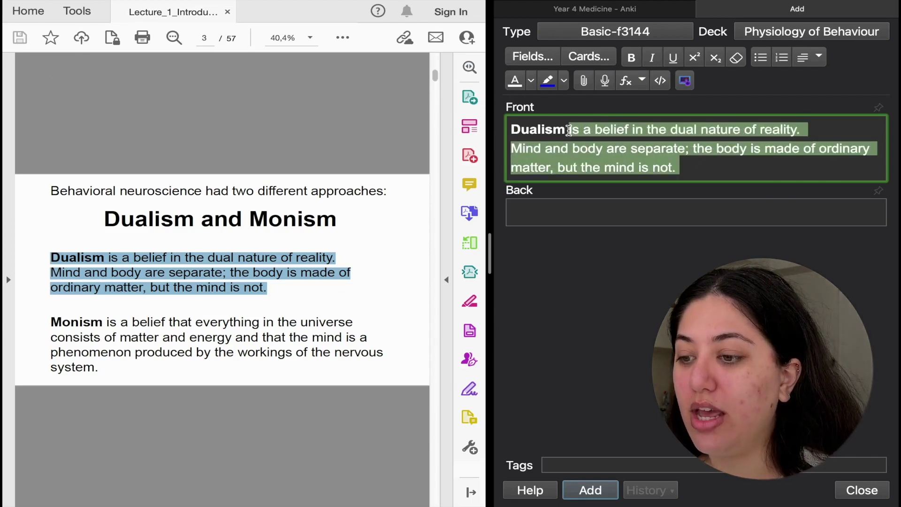
{"action": "key", "text": "BackSpace"}
{"action": "left_click", "coordinate": [574, 169]}
{"action": "key", "text": "super+v"}
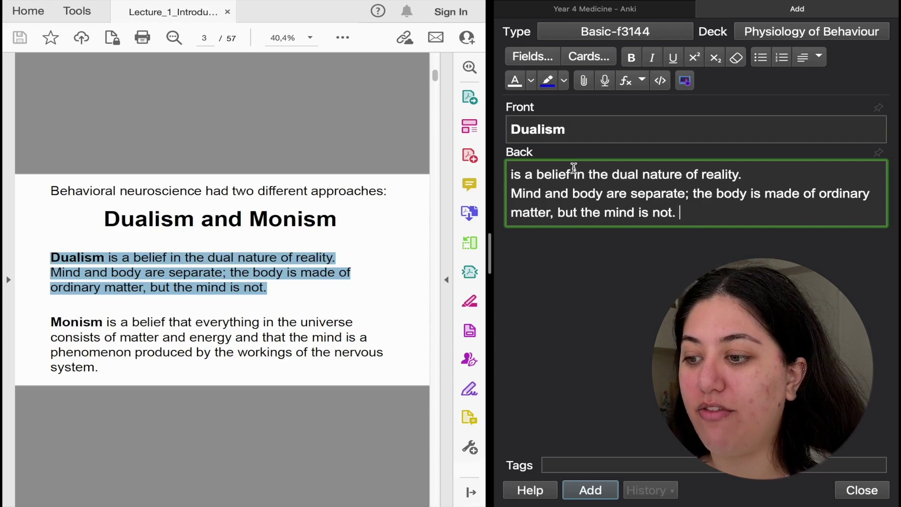
{"action": "left_click", "coordinate": [592, 490]}
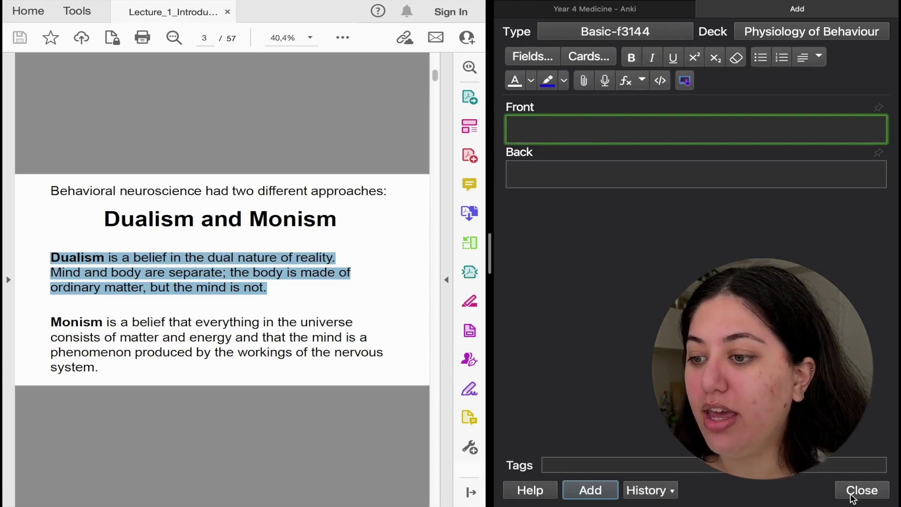
{"action": "left_click", "coordinate": [840, 480]}
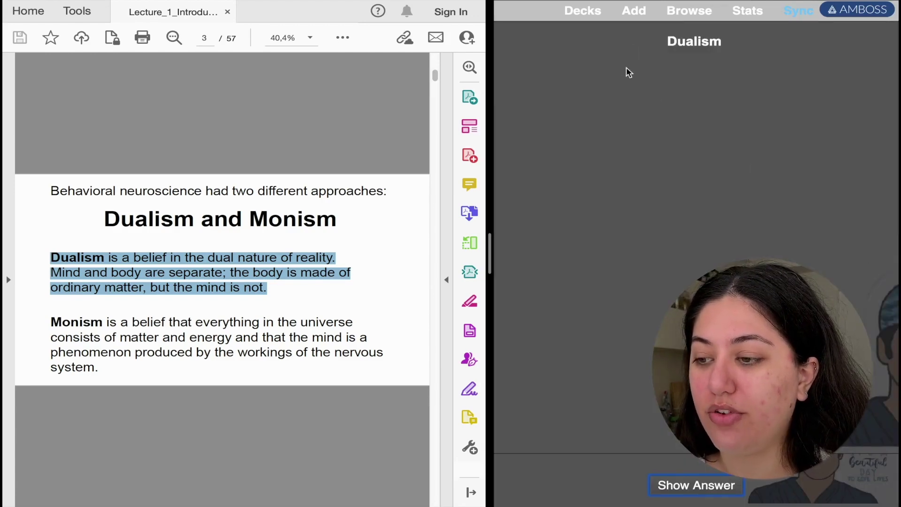
- Reveal the answer on the Dualism card
{"action": "left_click", "coordinate": [716, 488]}
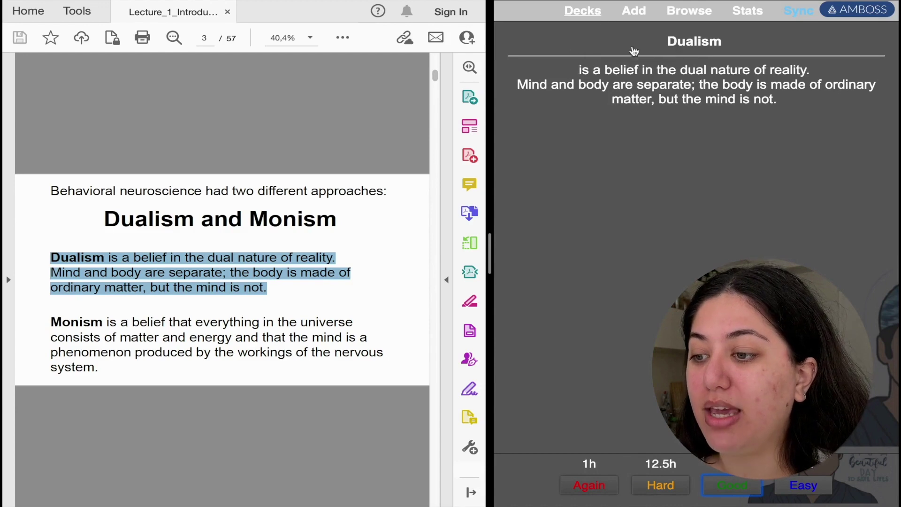
- Open Physiology of Behaviour and start a new note with the Cloze note type
{"action": "key", "text": "d"}
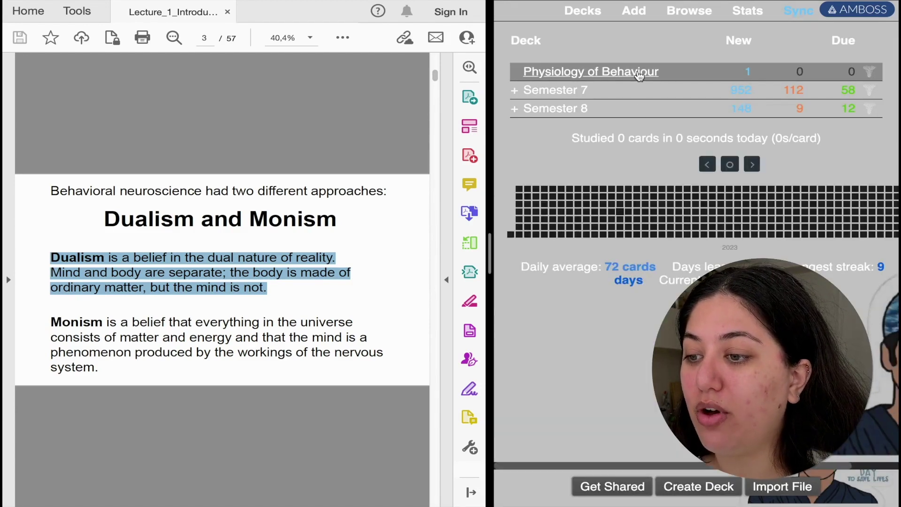
{"action": "left_click", "coordinate": [639, 73]}
{"action": "left_click", "coordinate": [634, 11]}
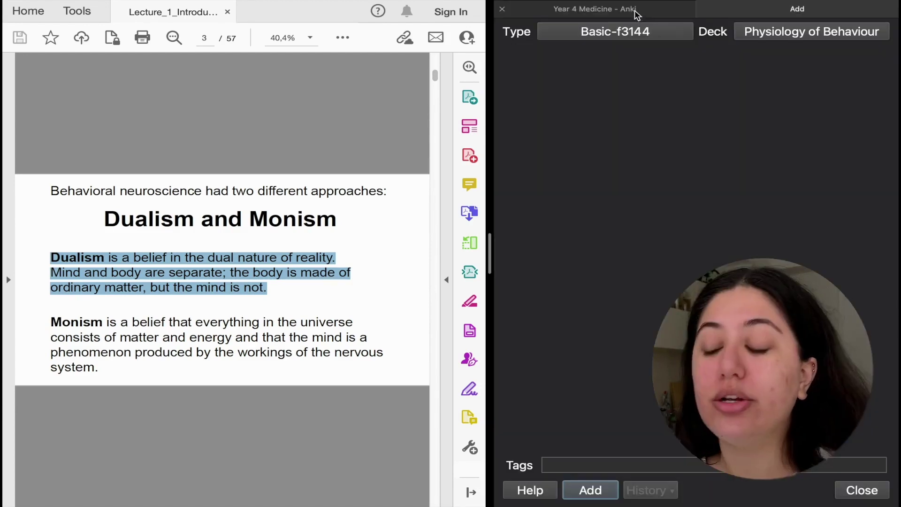
{"action": "left_click", "coordinate": [607, 33]}
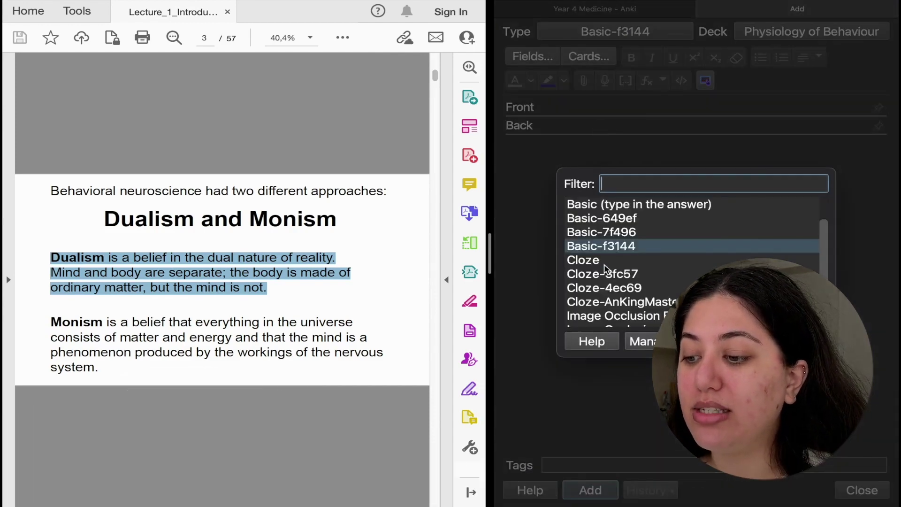
{"action": "key", "text": "Down"}
{"action": "key", "text": "Return"}
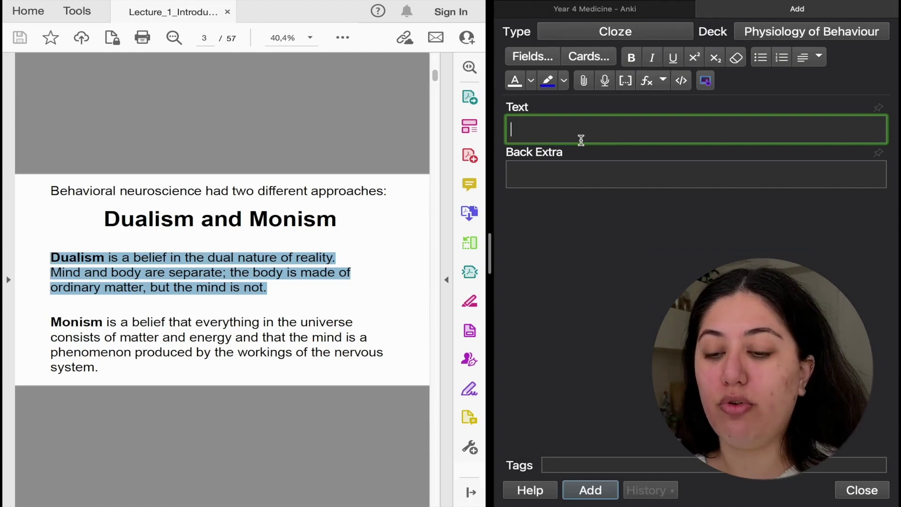
- Paste the Monism paragraph into Text, cloze the word Monism, and add the note
{"action": "mouse_move", "coordinate": [97, 353]}
{"action": "left_mouse_down"}
{"action": "mouse_move", "coordinate": [105, 376]}
{"action": "mouse_move", "coordinate": [51, 321]}
{"action": "left_mouse_up"}
{"action": "left_click", "coordinate": [105, 377]}
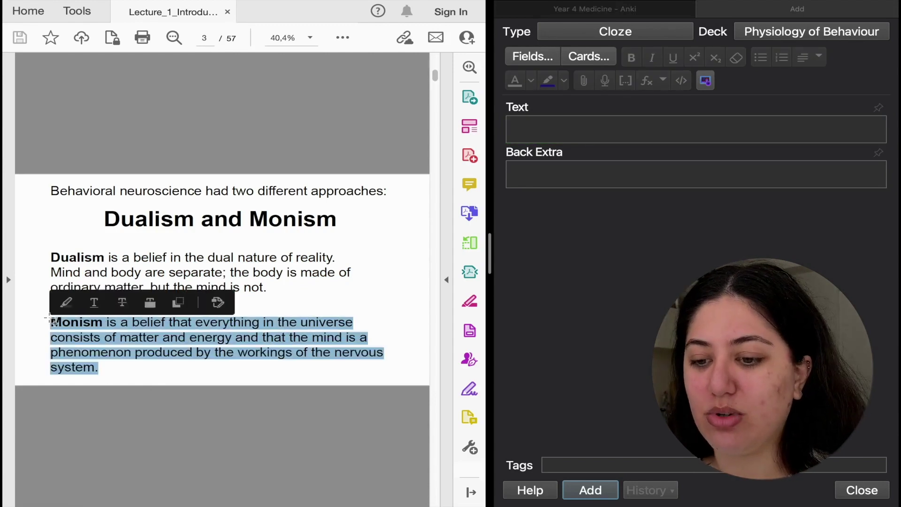
{"action": "left_click", "coordinate": [646, 134]}
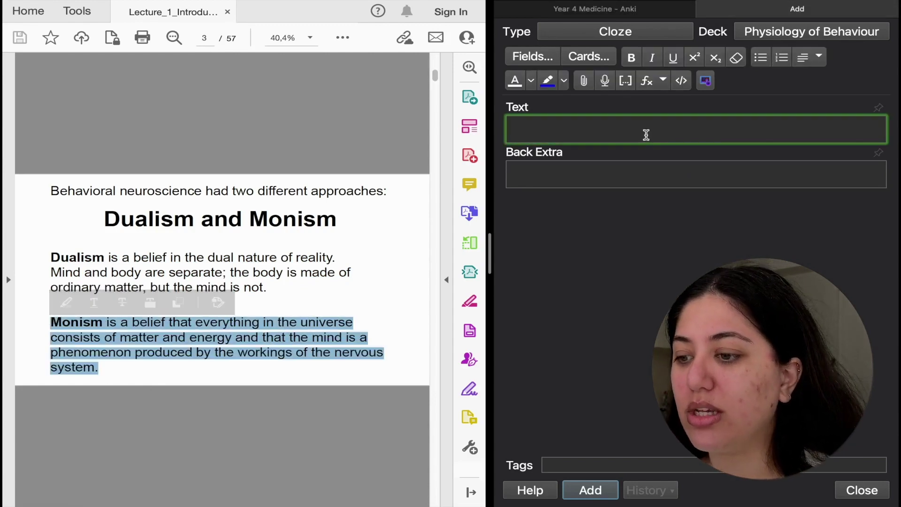
{"action": "key", "text": "super+v"}
{"action": "left_click_drag", "start_coordinate": [571, 130], "coordinate": [499, 132]}
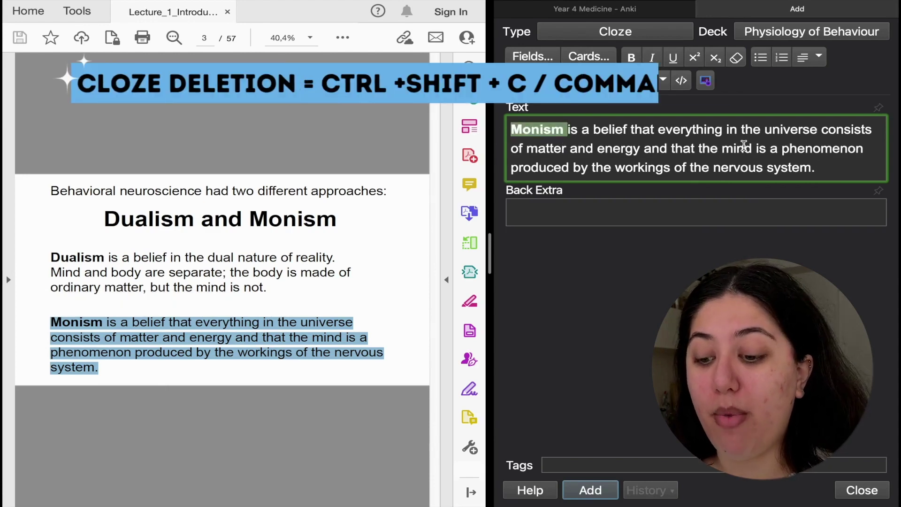
{"action": "key", "text": "super+shift+c"}
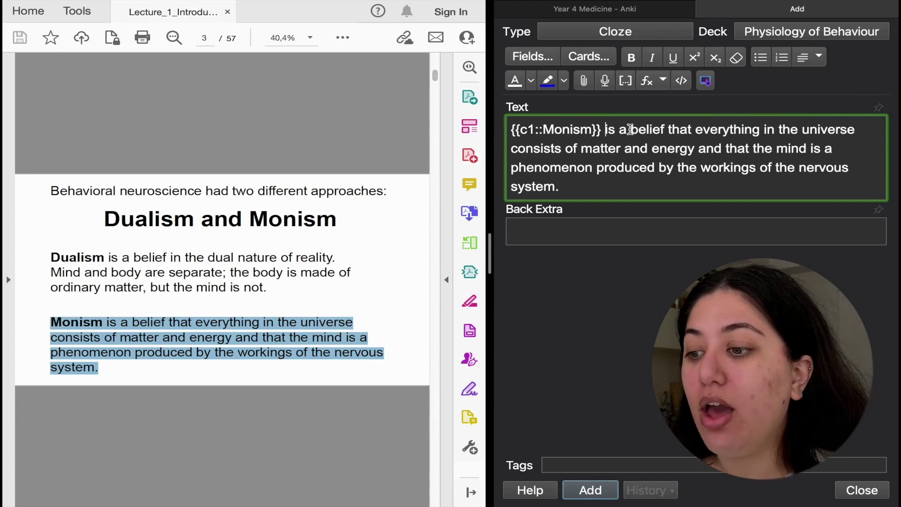
{"action": "left_click_drag", "start_coordinate": [601, 129], "coordinate": [511, 126]}
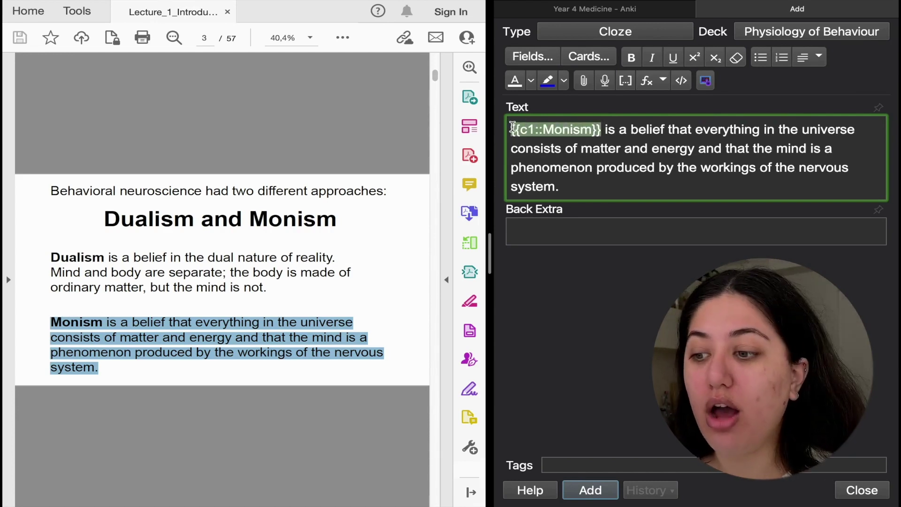
{"action": "left_click", "coordinate": [618, 132]}
{"action": "triple_click", "coordinate": [624, 187]}
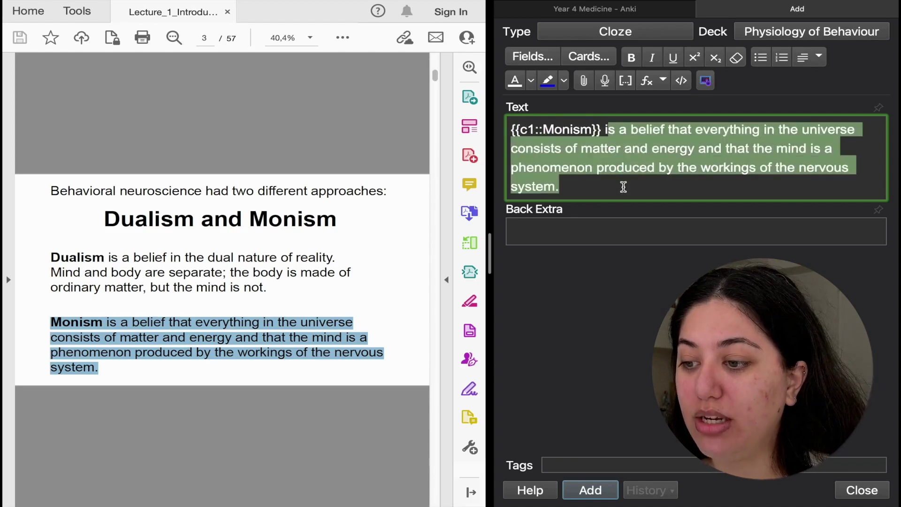
{"action": "left_click", "coordinate": [621, 187]}
{"action": "left_click", "coordinate": [586, 490]}
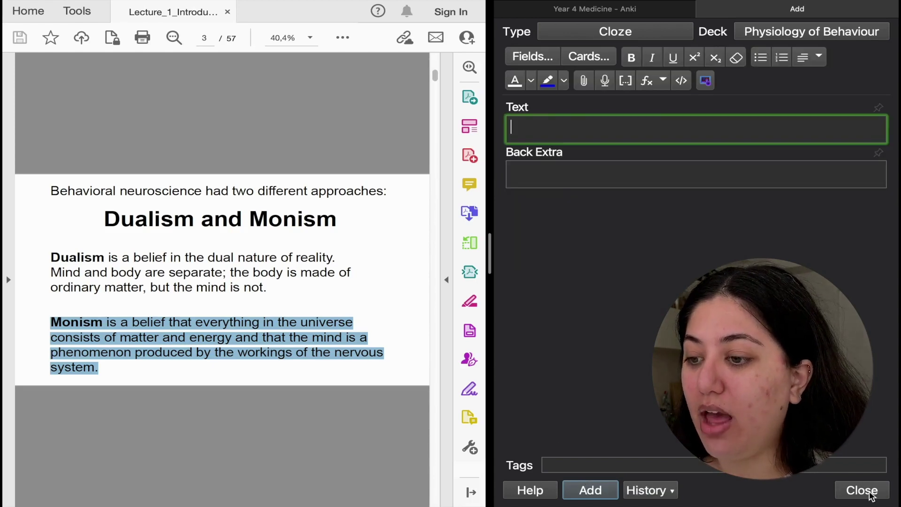
{"action": "key", "text": "Escape"}
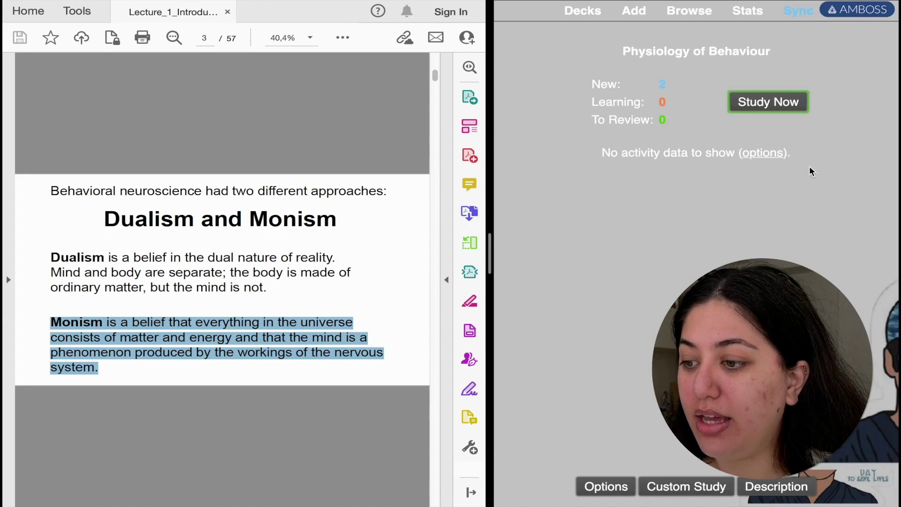
- Study the deck, revealing the hidden Monism on the cloze card
{"action": "left_click", "coordinate": [778, 100]}
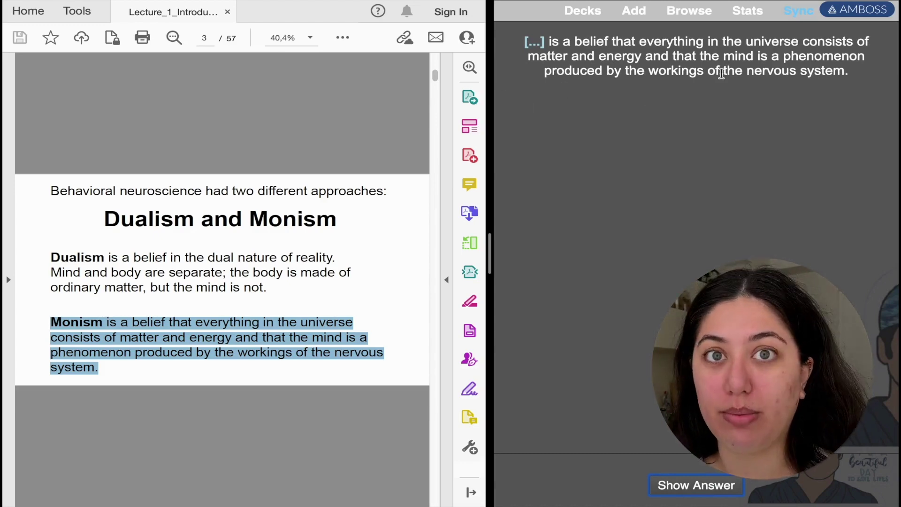
{"action": "left_click", "coordinate": [699, 491]}
{"action": "left_click_drag", "start_coordinate": [520, 38], "coordinate": [586, 41]}
{"action": "left_click", "coordinate": [687, 130]}
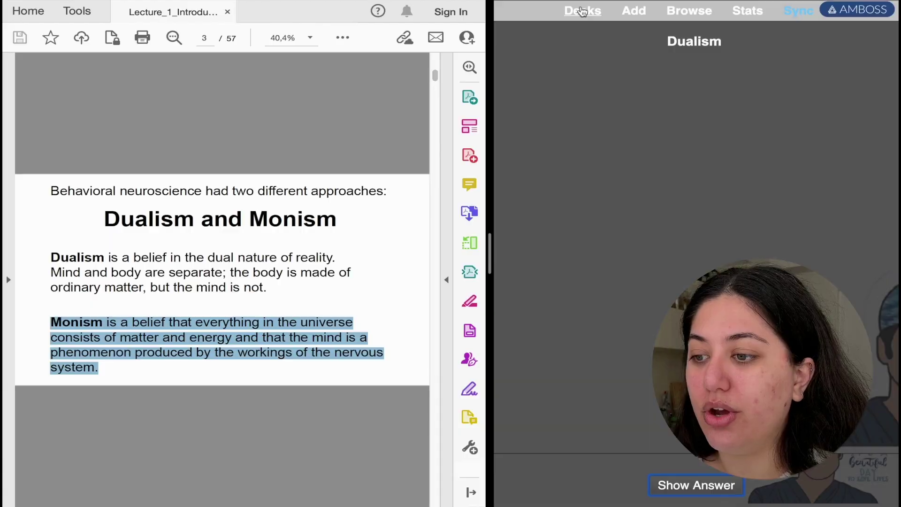
- Return to the Physiology of Behaviour overview and scroll the PDF to the Neuron page
{"action": "left_click", "coordinate": [583, 12]}
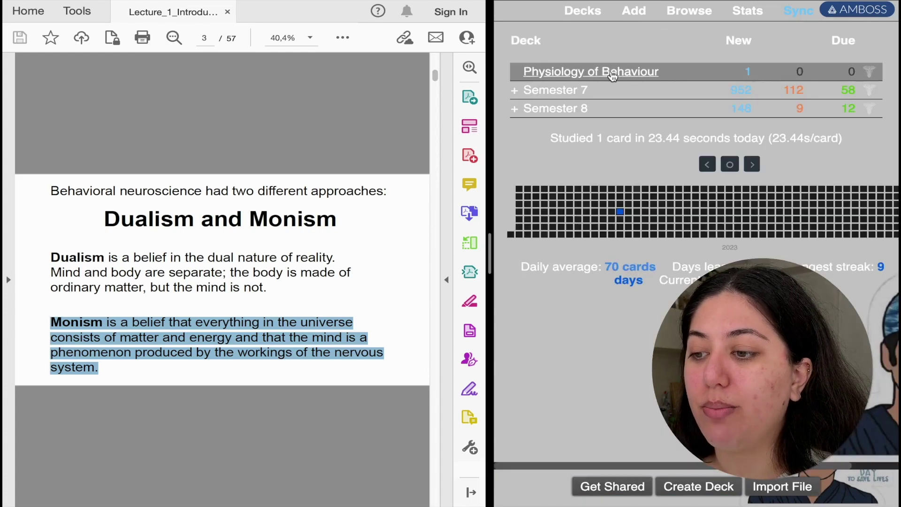
{"action": "left_click", "coordinate": [612, 70]}
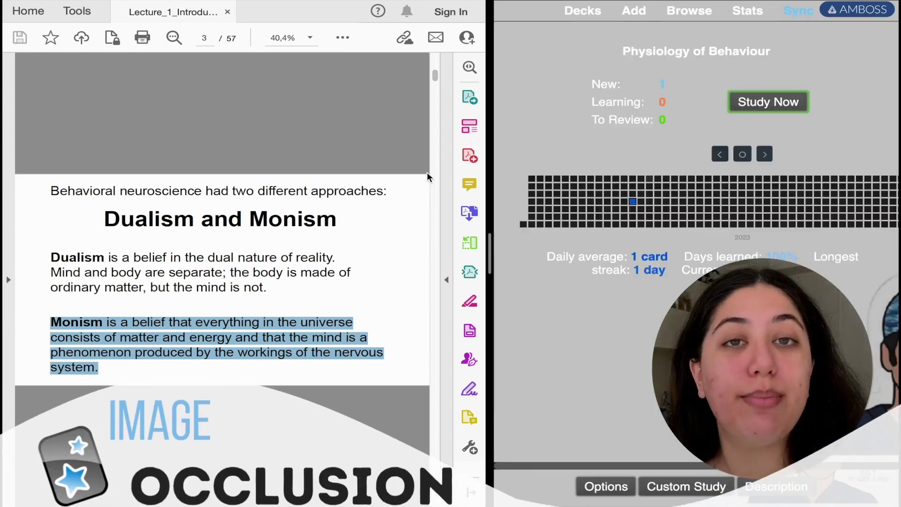
{"action": "scroll", "coordinate": [308, 237], "scroll_direction": "down", "scroll_amount": 7}
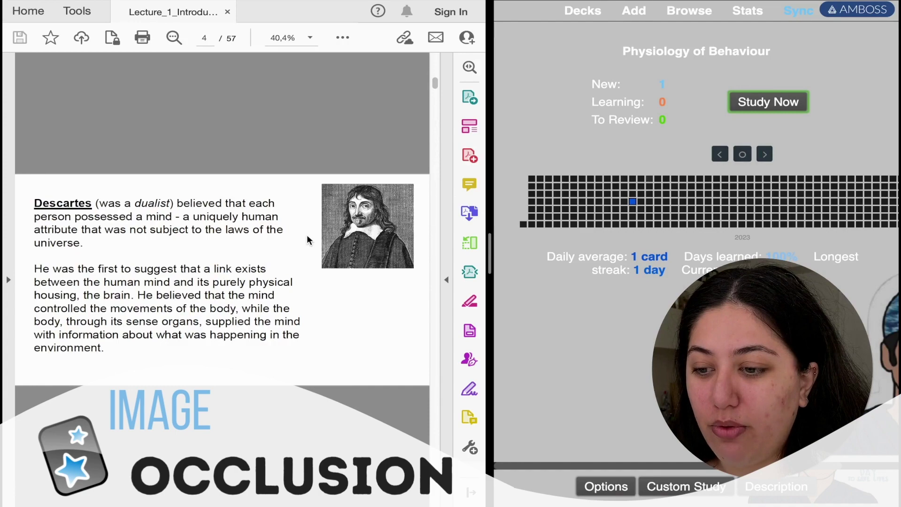
{"action": "scroll", "coordinate": [308, 238], "scroll_direction": "down", "scroll_amount": 12}
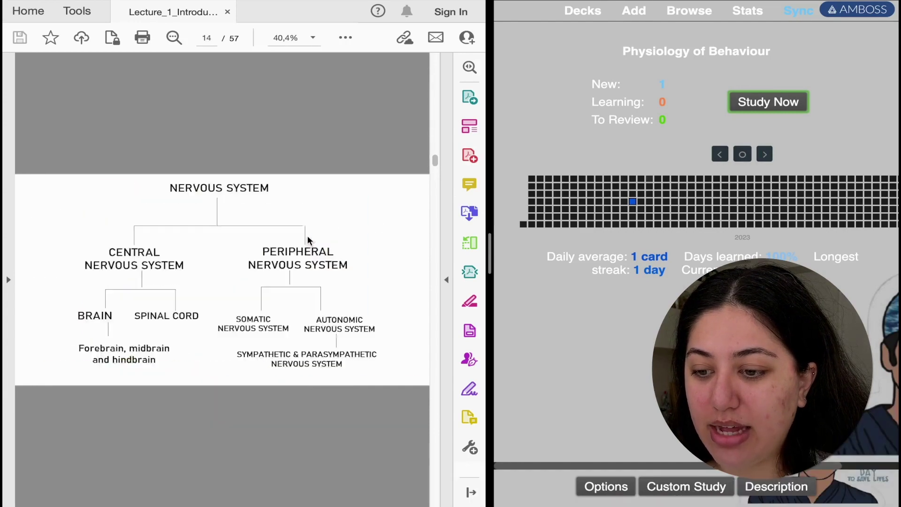
{"action": "scroll", "coordinate": [307, 237], "scroll_direction": "down", "scroll_amount": 2}
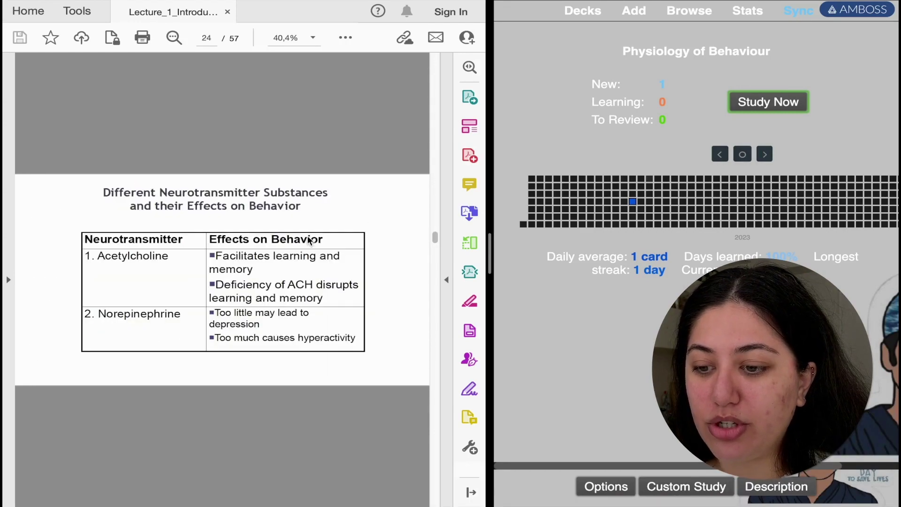
{"action": "scroll", "coordinate": [306, 237], "scroll_direction": "up", "scroll_amount": 4}
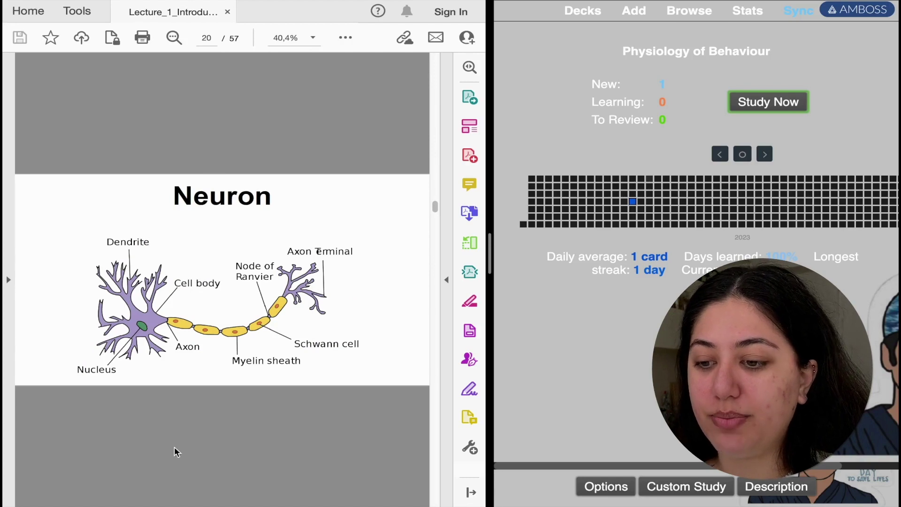
- Start an Image Occlusion Enhanced note from the captured neuron diagram and begin masking
{"action": "left_click", "coordinate": [644, 15]}
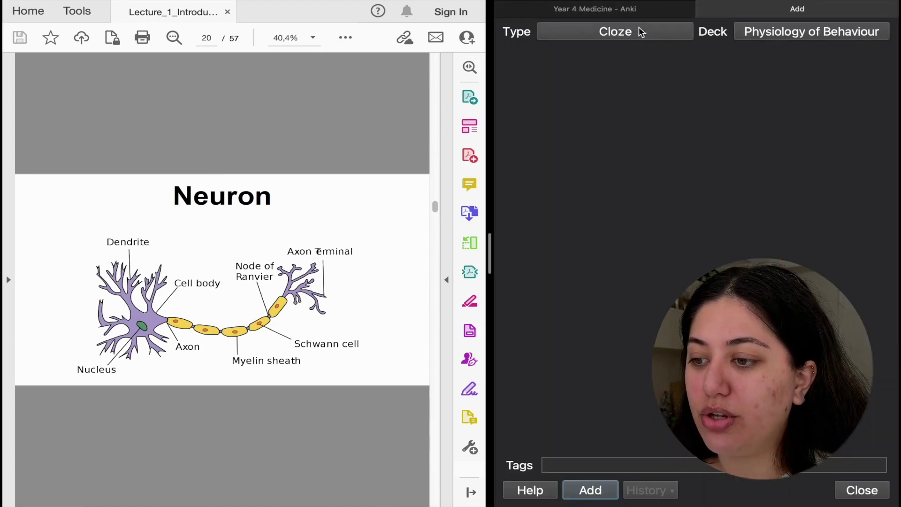
{"action": "left_click", "coordinate": [628, 35]}
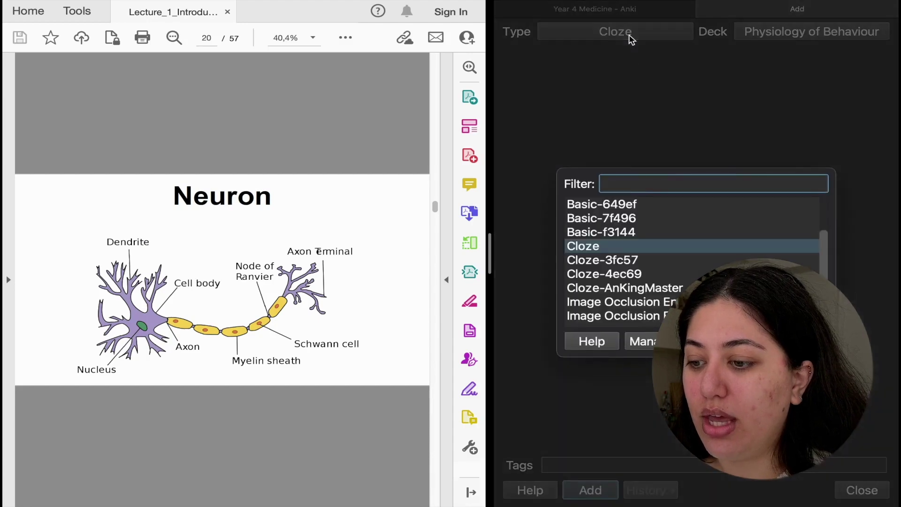
{"action": "left_click", "coordinate": [604, 301]}
{"action": "key", "text": "Return"}
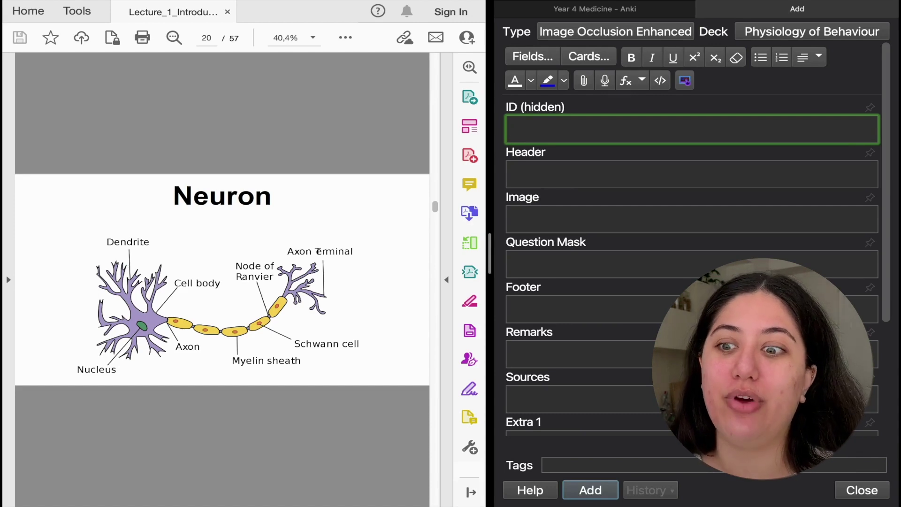
{"action": "left_click", "coordinate": [347, 309]}
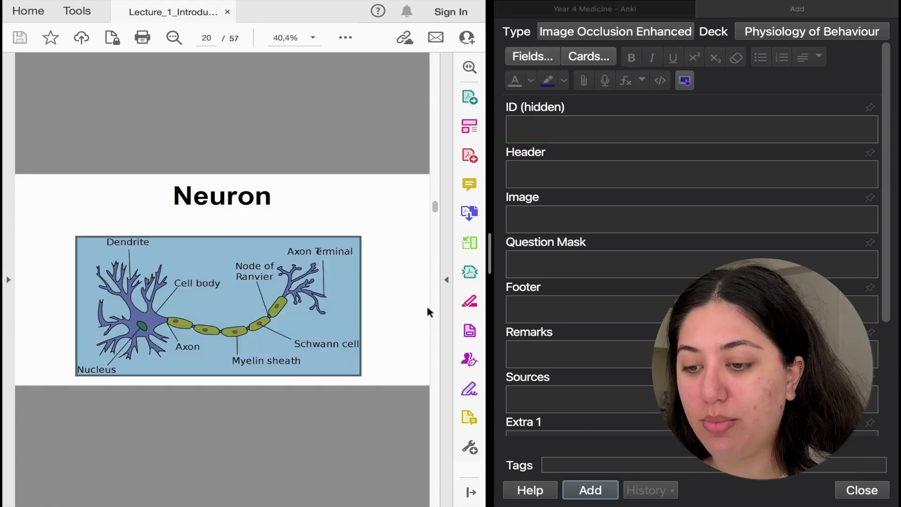
{"action": "left_click", "coordinate": [685, 82]}
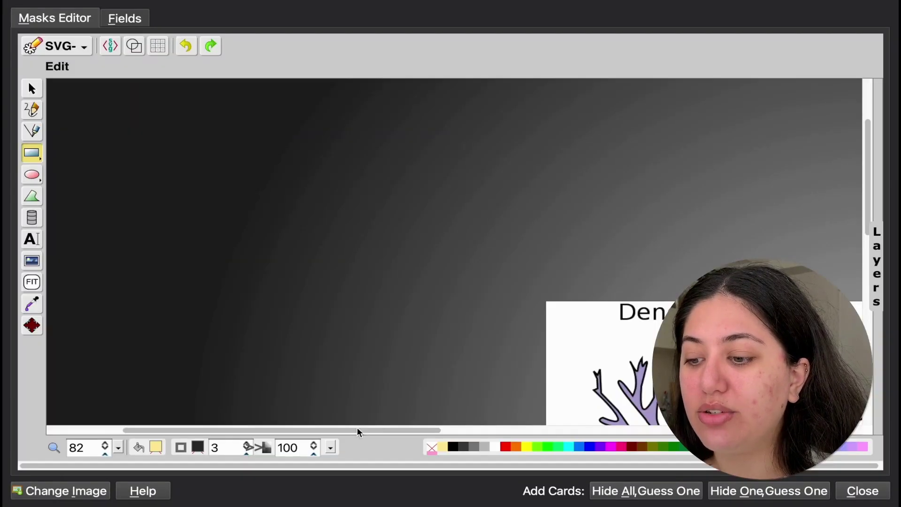
- Mask the Dendrite, Cell body, Node of Ranvier and Axon Terminal labels
{"action": "left_click_drag", "start_coordinate": [358, 428], "coordinate": [558, 428]}
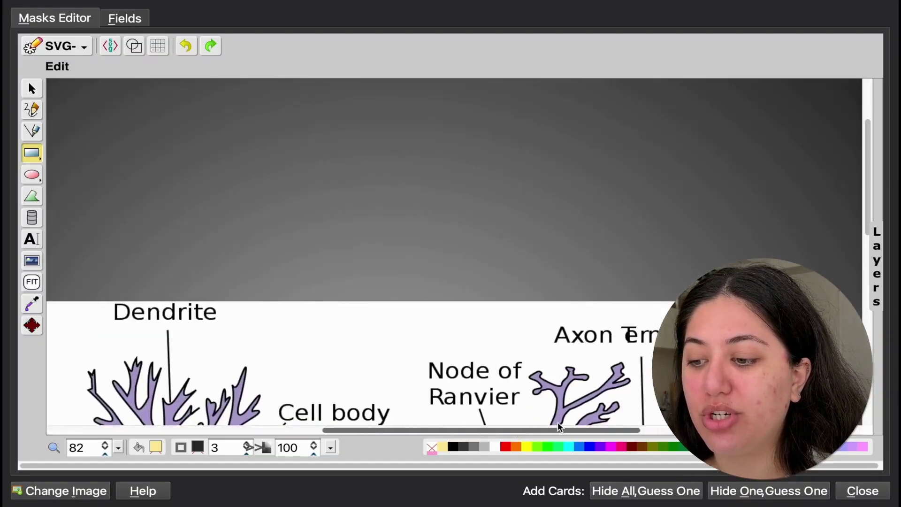
{"action": "scroll", "coordinate": [417, 381], "scroll_direction": "down", "scroll_amount": 5}
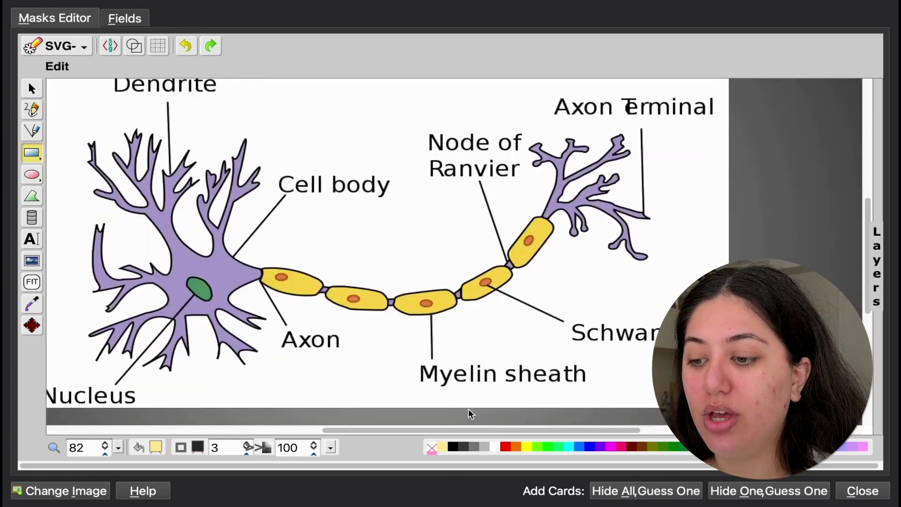
{"action": "left_click_drag", "start_coordinate": [442, 430], "coordinate": [422, 430]}
{"action": "scroll", "coordinate": [282, 282], "scroll_direction": "up", "scroll_amount": 2}
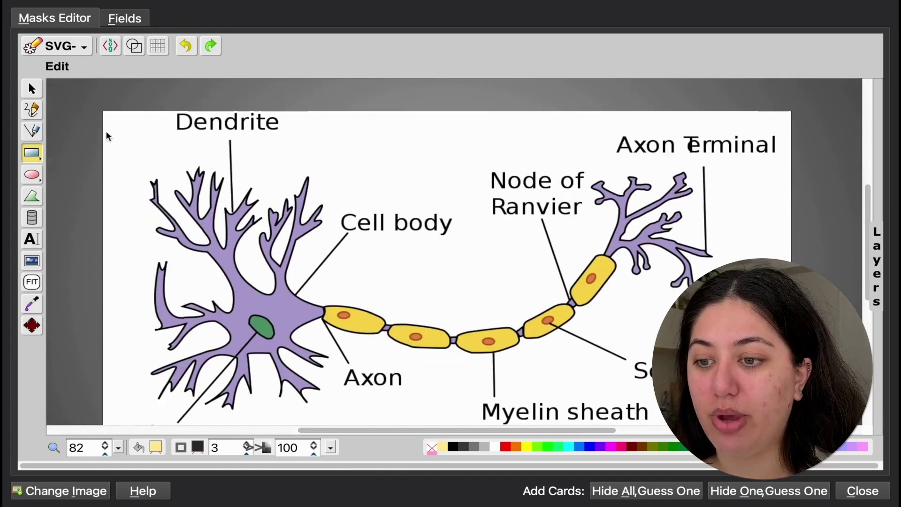
{"action": "mouse_move", "coordinate": [175, 111]}
{"action": "left_mouse_down"}
{"action": "mouse_move", "coordinate": [220, 137]}
{"action": "mouse_move", "coordinate": [288, 136]}
{"action": "left_mouse_up"}
{"action": "left_click_drag", "start_coordinate": [335, 206], "coordinate": [453, 234]}
{"action": "left_click_drag", "start_coordinate": [477, 160], "coordinate": [584, 222]}
{"action": "left_click_drag", "start_coordinate": [615, 132], "coordinate": [781, 158]}
- Mask the Schwann cell, Myelin sheath and Axon labels, then create Hide All, Guess One cards
{"action": "left_click_drag", "start_coordinate": [624, 352], "coordinate": [680, 381]}
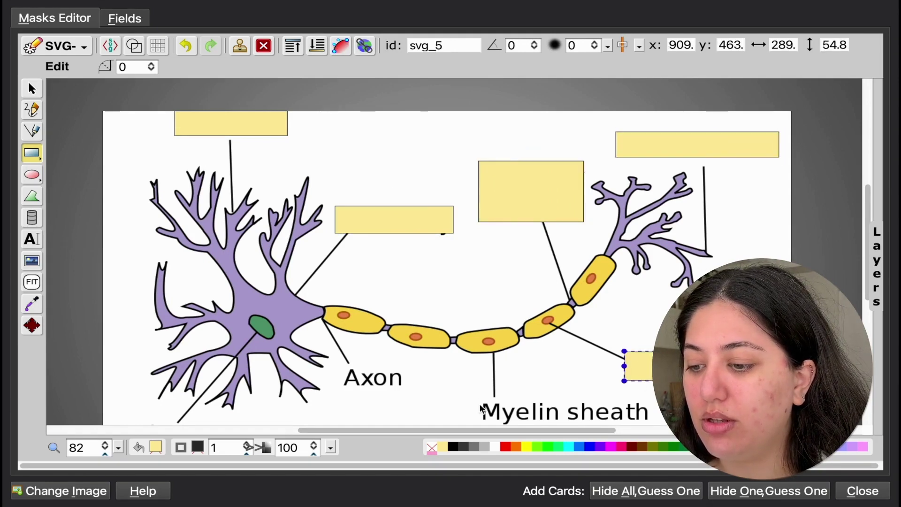
{"action": "left_click_drag", "start_coordinate": [520, 424], "coordinate": [662, 425]}
{"action": "left_click_drag", "start_coordinate": [340, 362], "coordinate": [428, 389]}
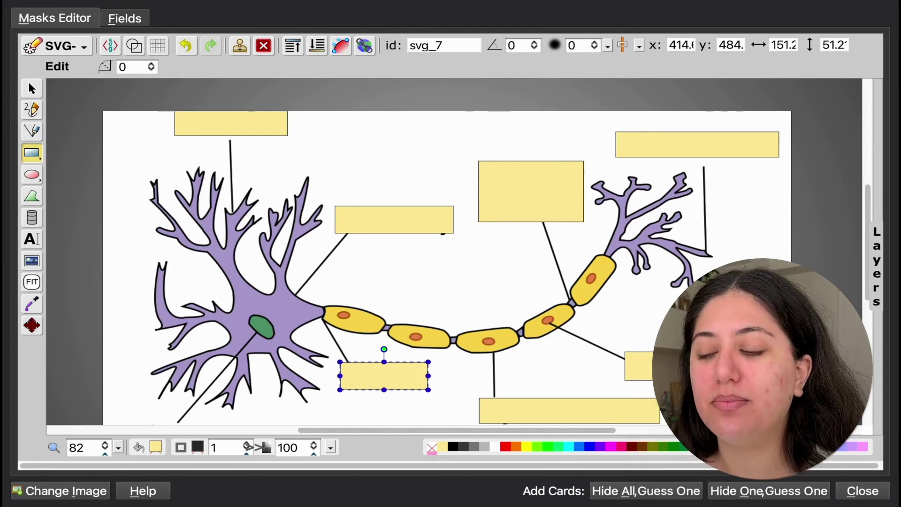
{"action": "left_click", "coordinate": [668, 496]}
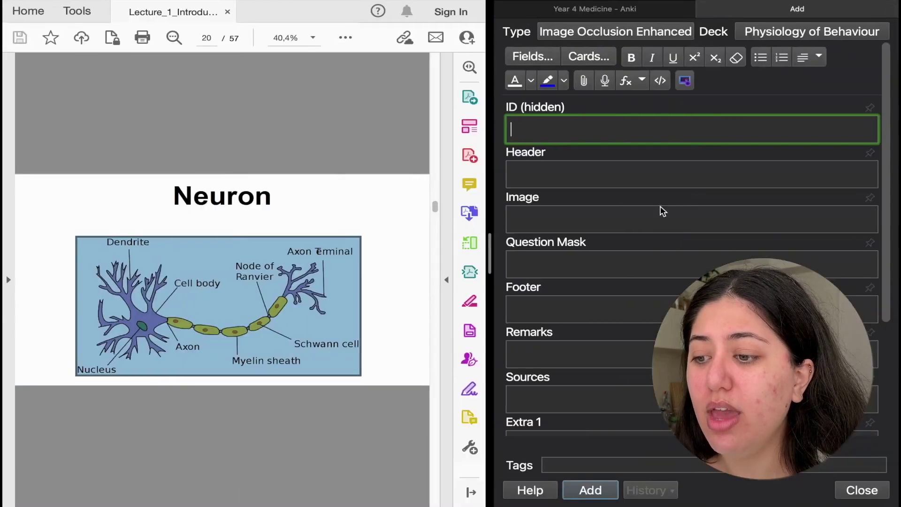
- Close the Add window and study the first neuron occlusion card, revealing its Node of Ranvier label
{"action": "left_click", "coordinate": [852, 497]}
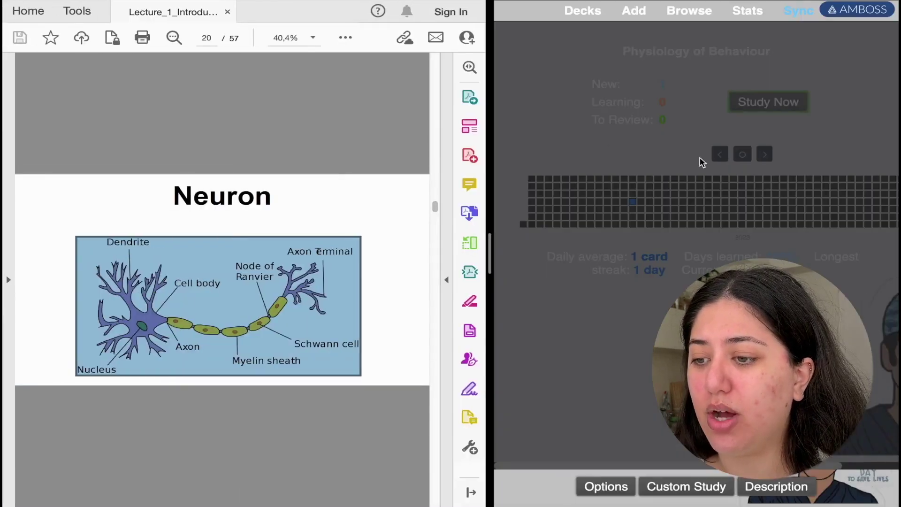
{"action": "key", "text": "s"}
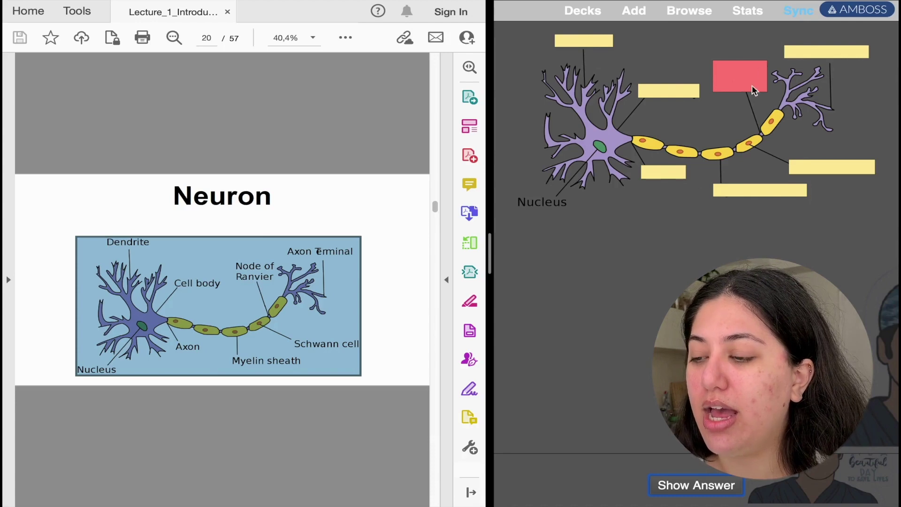
{"action": "left_click", "coordinate": [697, 490]}
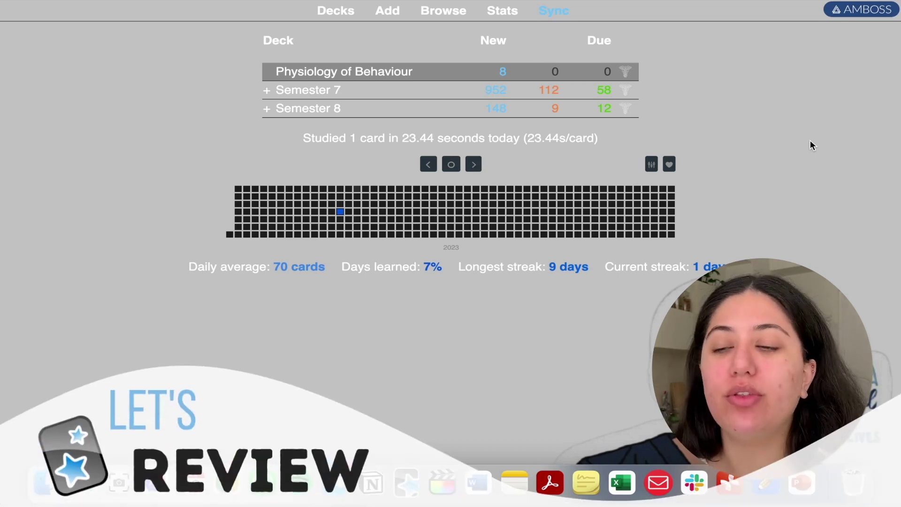
- Study three Physiology of Behaviour neuron cards, including Axon Terminal, rating them Easy, Easy and Good
{"action": "left_click", "coordinate": [361, 73]}
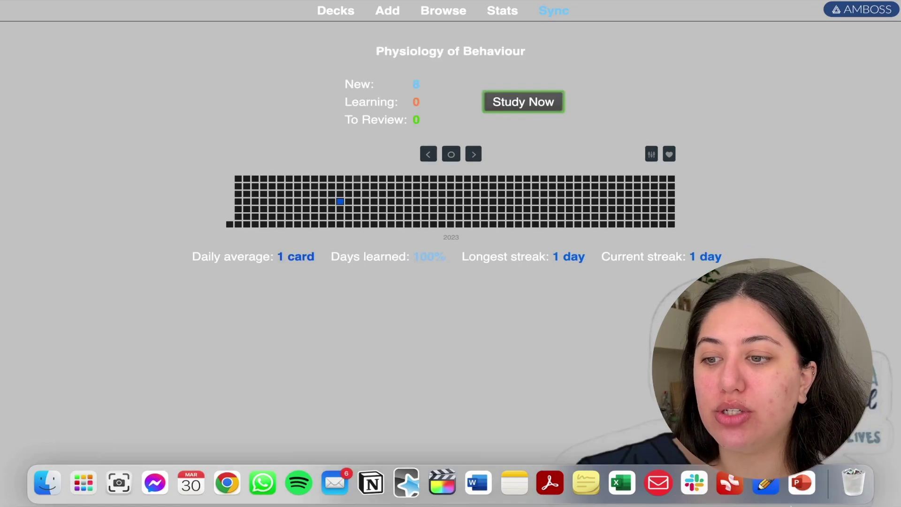
{"action": "left_click", "coordinate": [533, 103]}
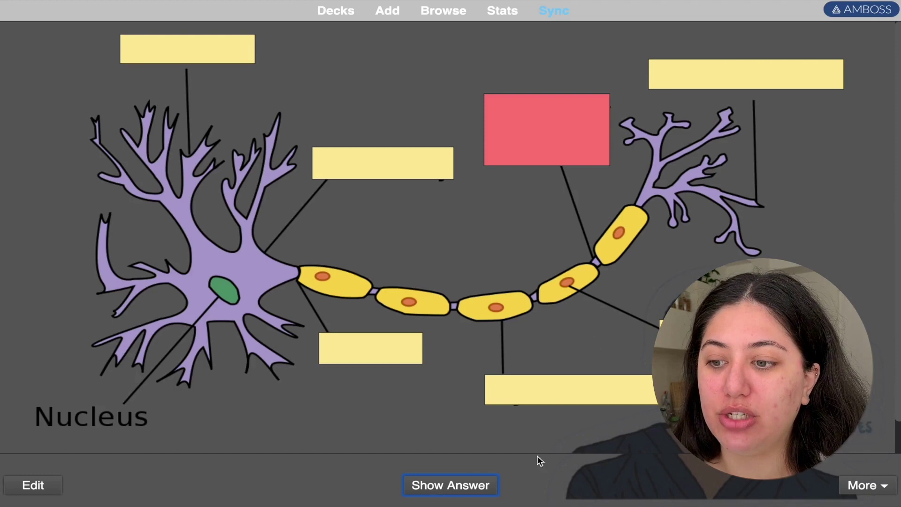
{"action": "left_click", "coordinate": [482, 489]}
{"action": "left_click", "coordinate": [559, 484]}
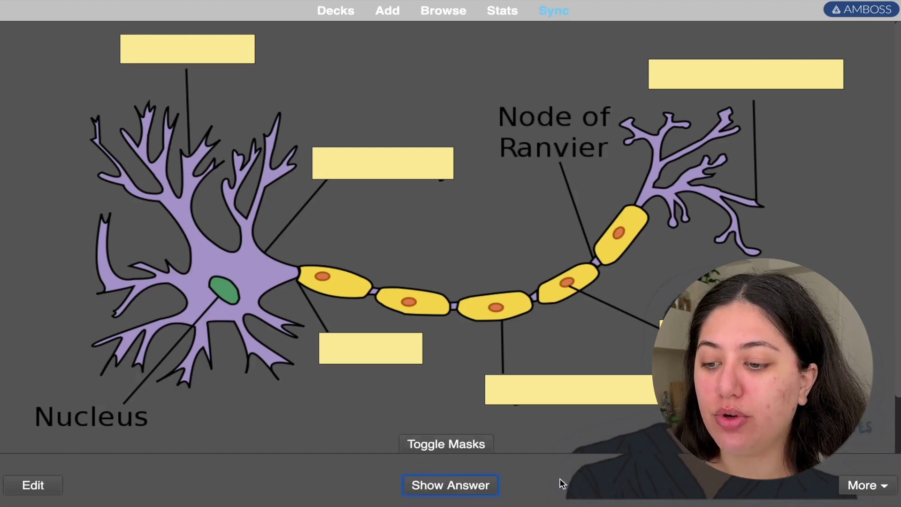
{"action": "left_click", "coordinate": [458, 490]}
{"action": "left_click", "coordinate": [535, 488]}
{"action": "left_click", "coordinate": [457, 490]}
{"action": "left_click", "coordinate": [467, 491]}
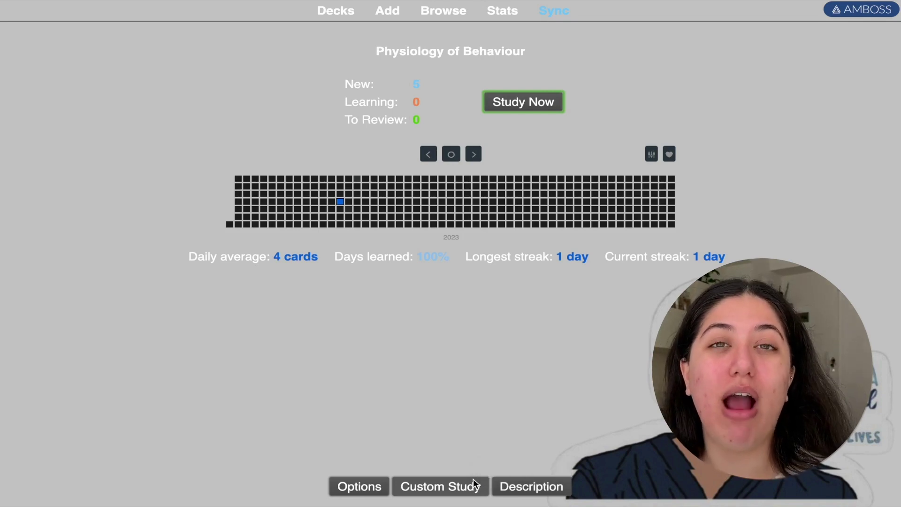
- Build a Custom Study Session of all review cards in random order and start studying it
{"action": "left_click", "coordinate": [428, 488]}
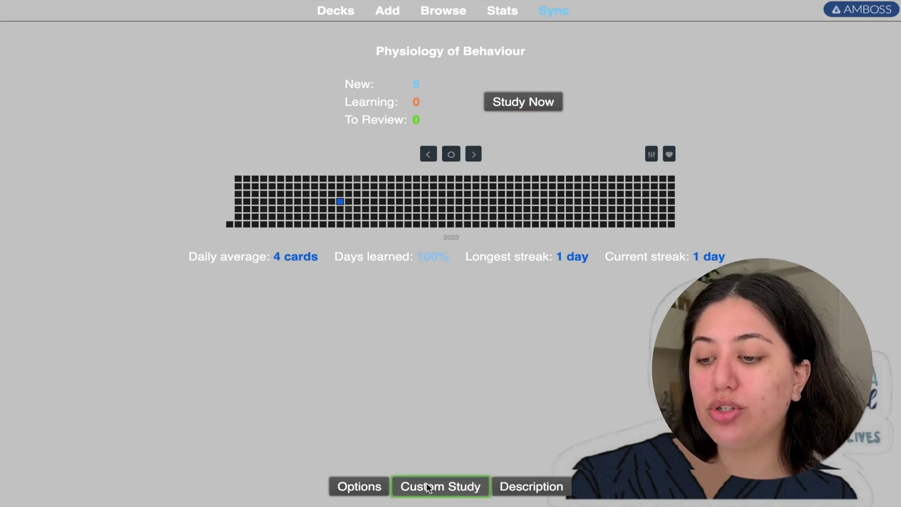
{"action": "left_click", "coordinate": [407, 258]}
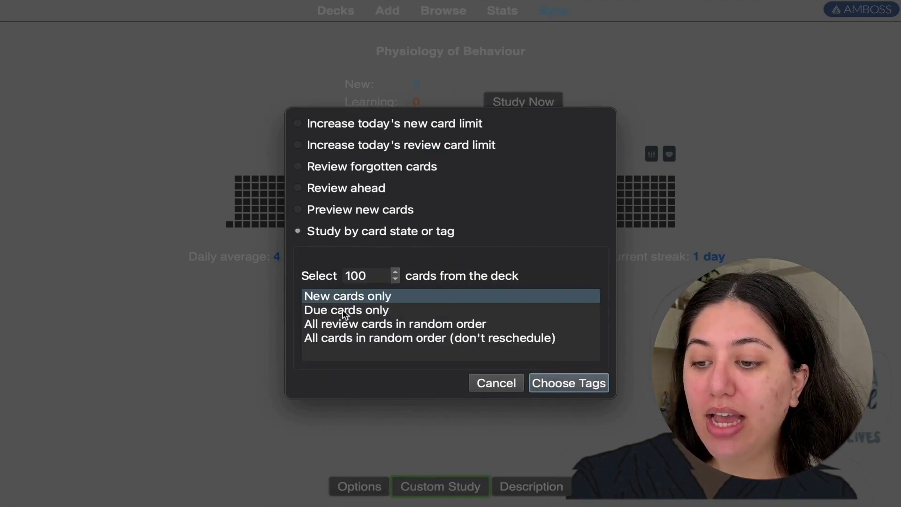
{"action": "left_click", "coordinate": [344, 327]}
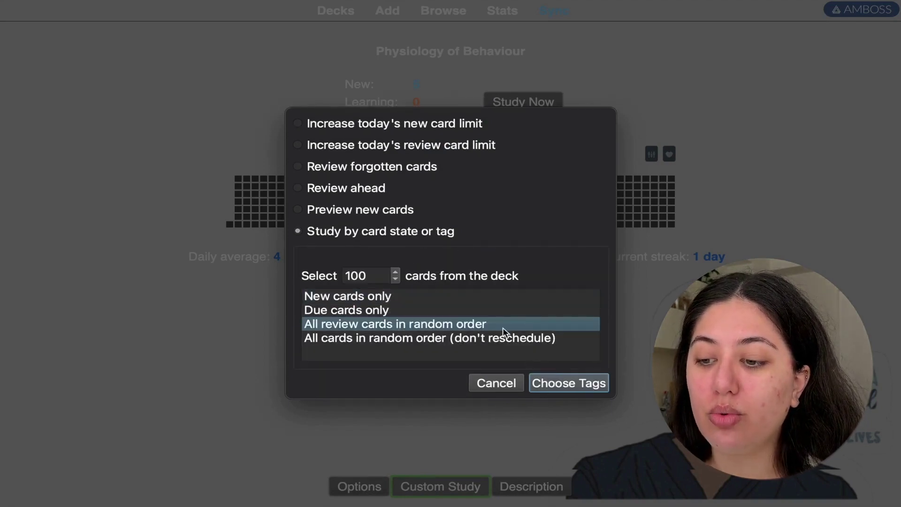
{"action": "left_click", "coordinate": [576, 384]}
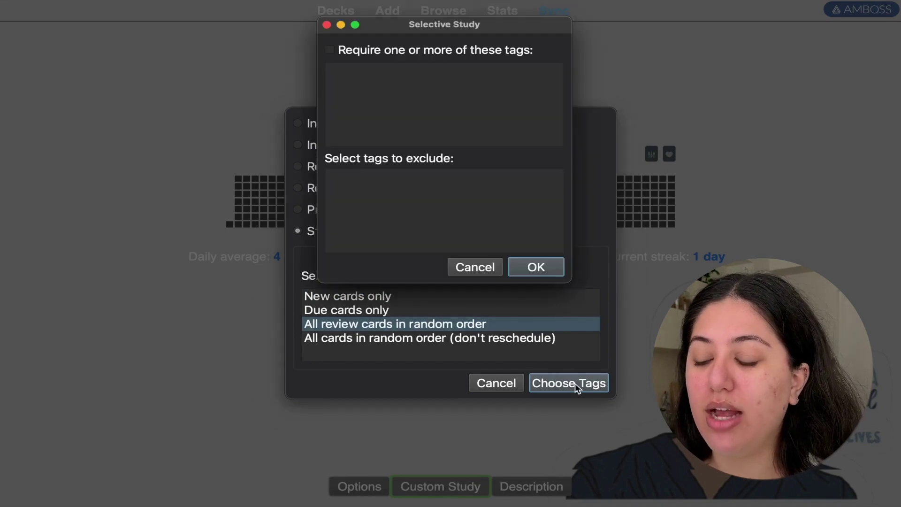
{"action": "left_click", "coordinate": [555, 272]}
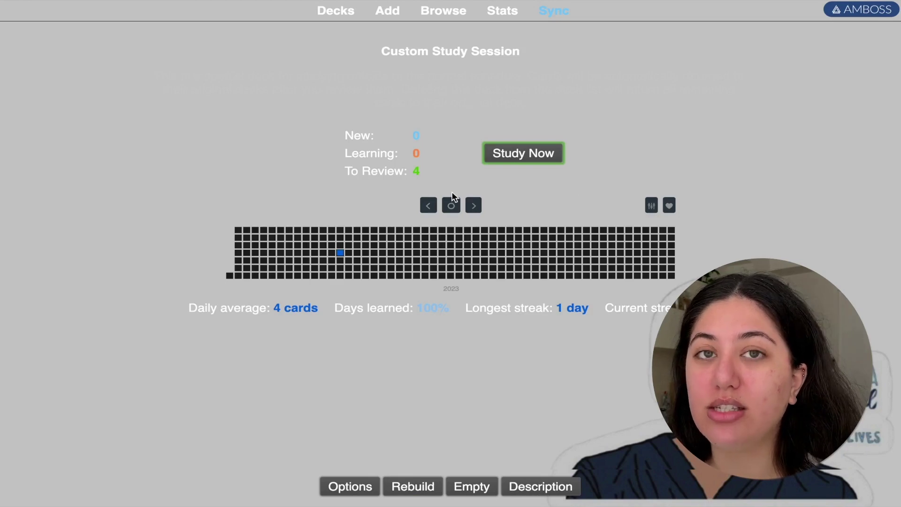
{"action": "left_click", "coordinate": [528, 156]}
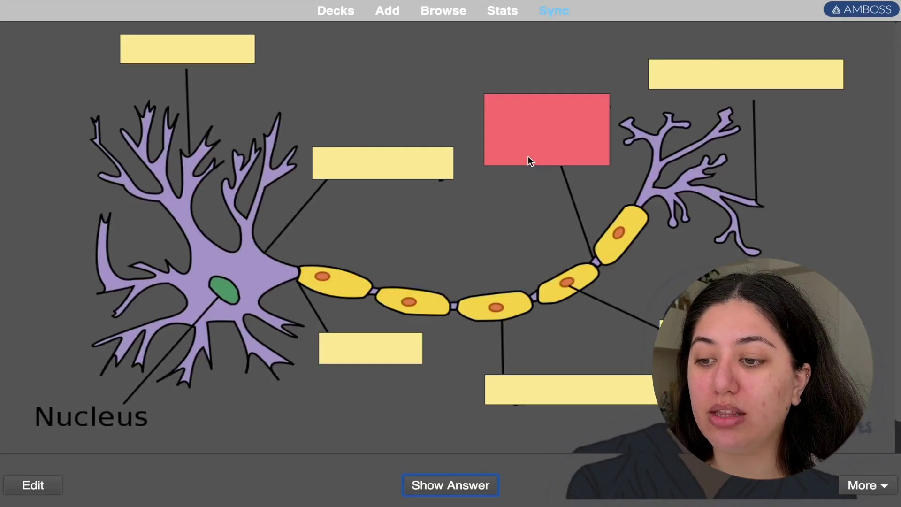